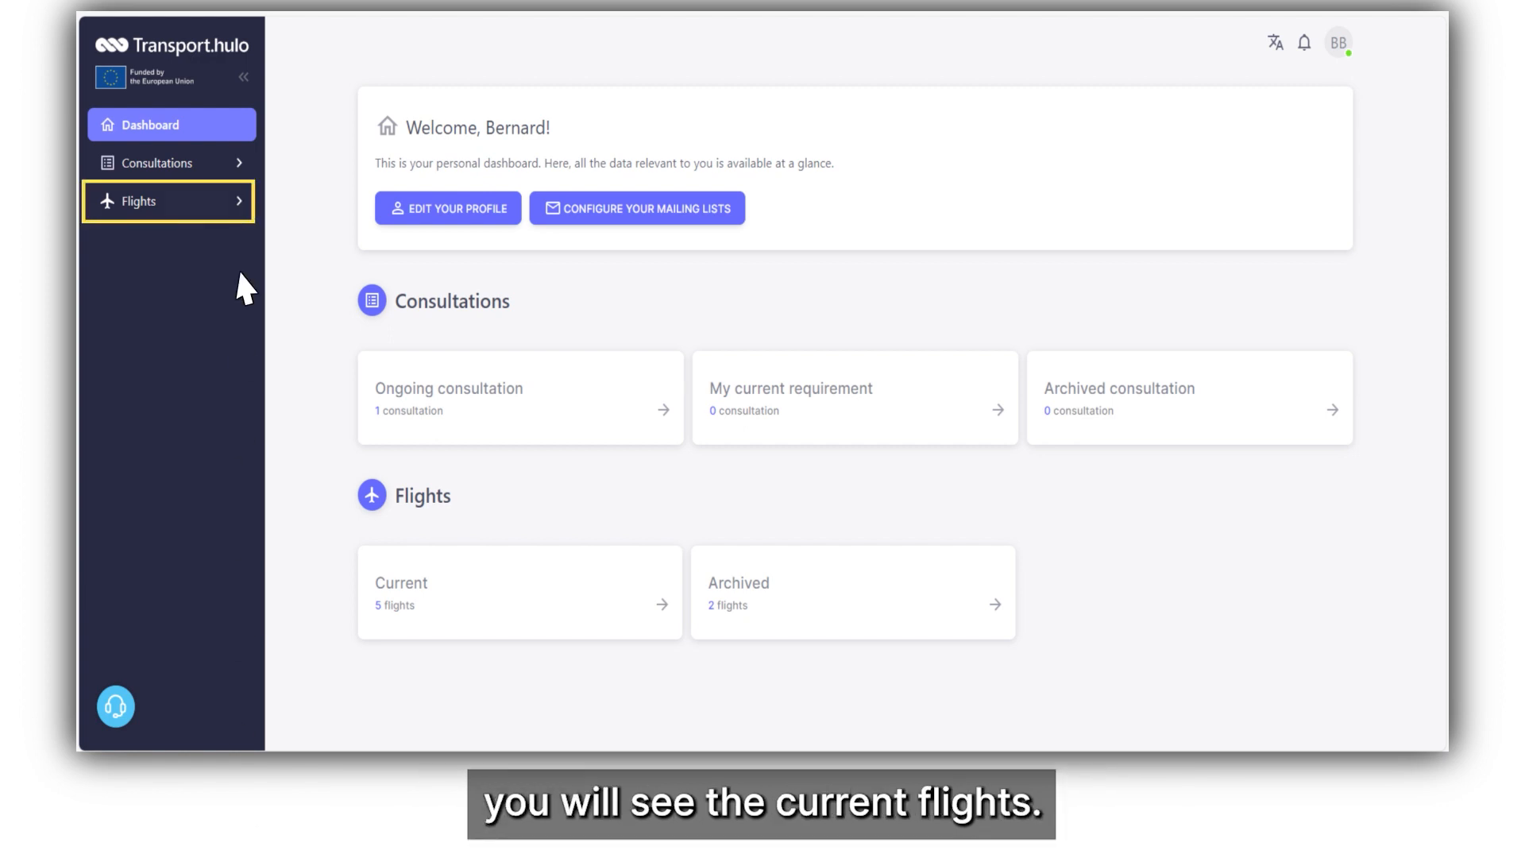
Open the detail page of flight HULO-EGY-1-Flight 14-A from the current flights list.
click(240, 208)
click(231, 242)
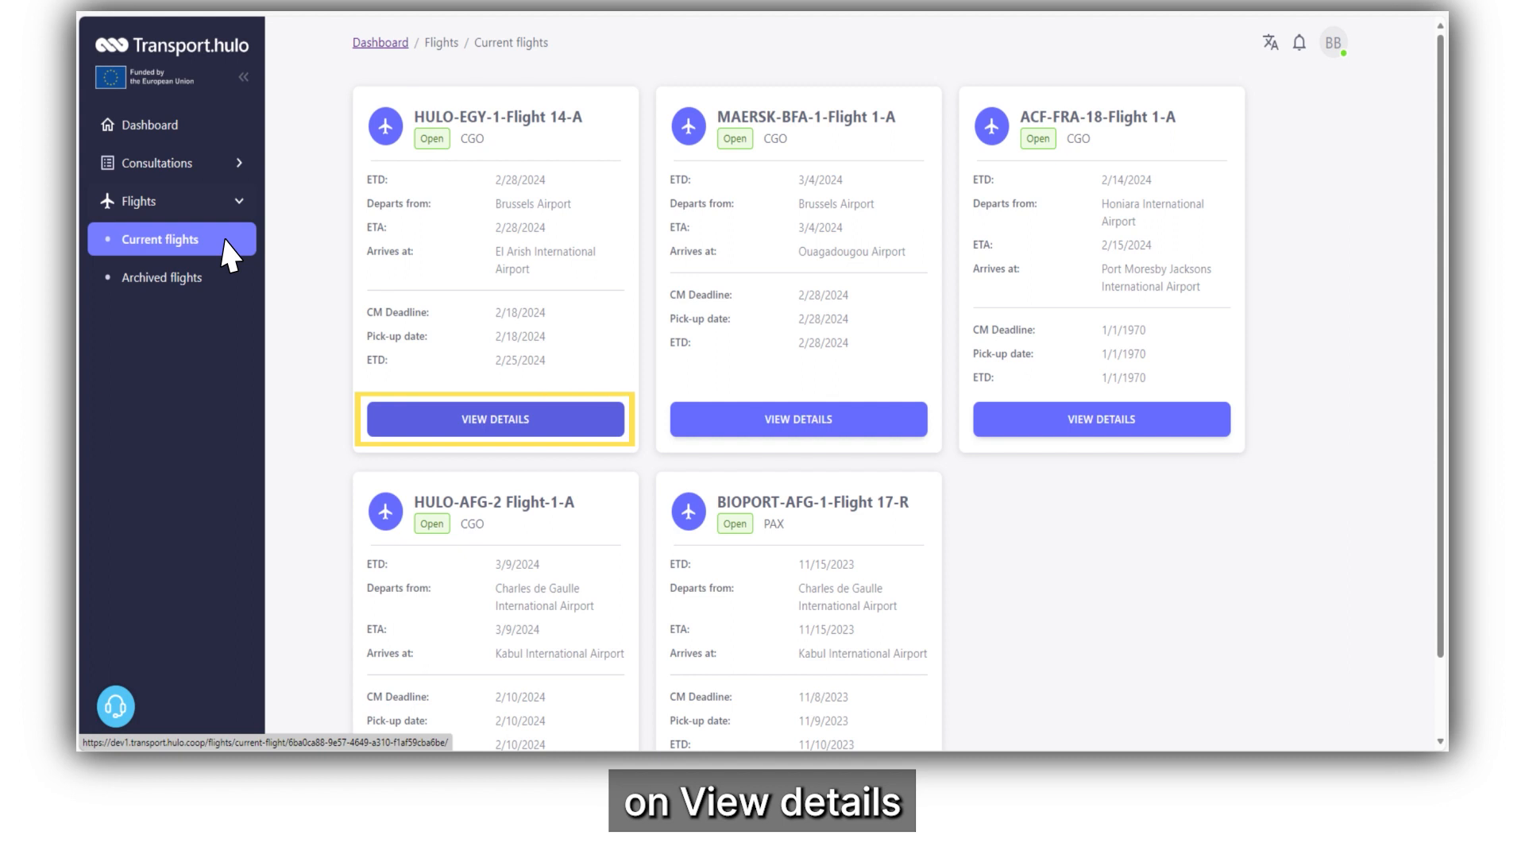
click(584, 422)
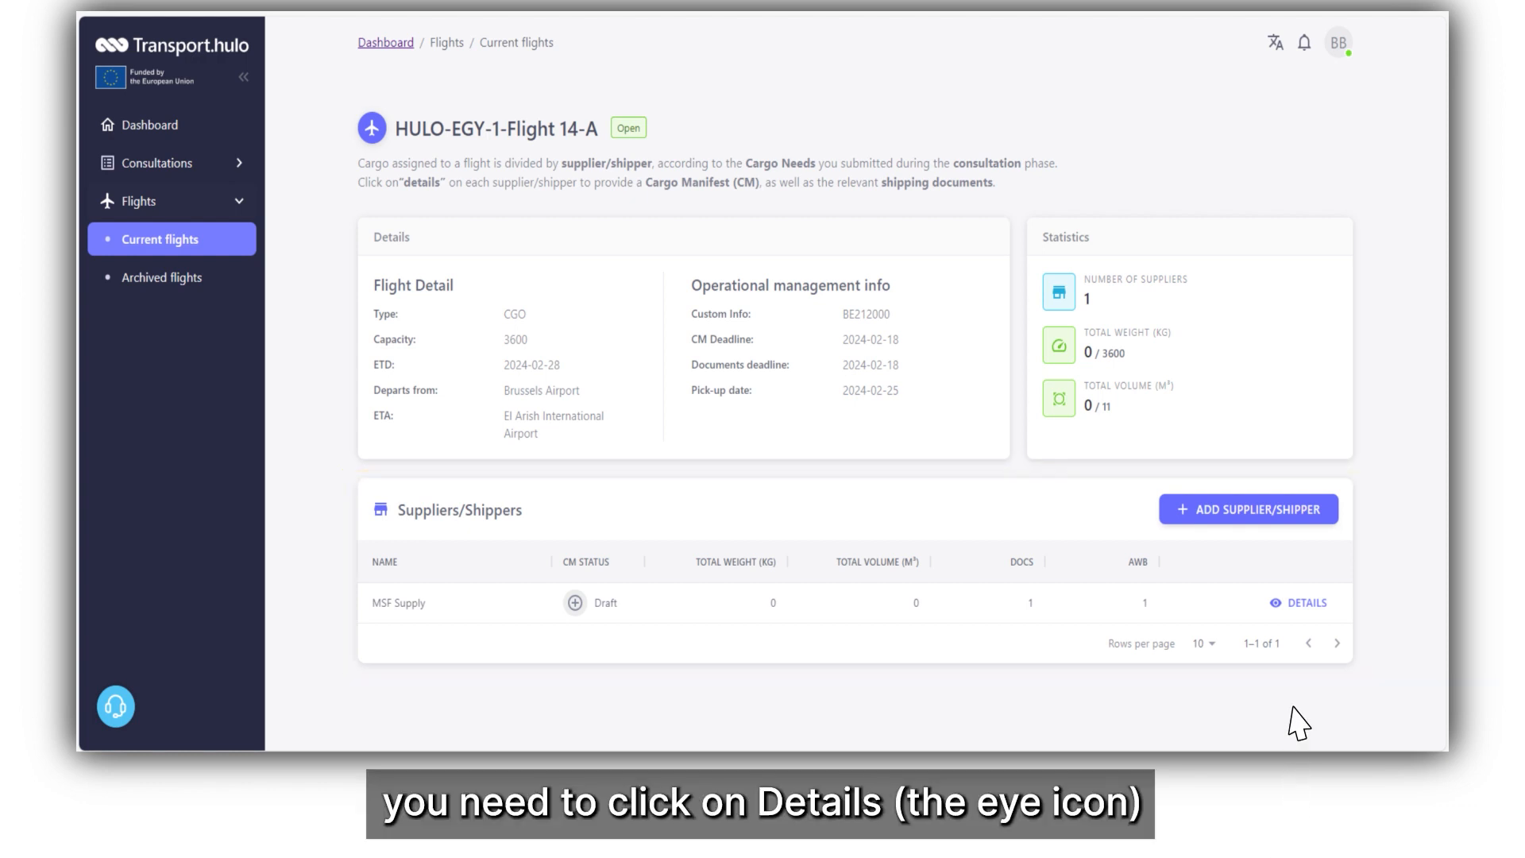
Open MSF Supply's cargo manifest from the flight's Suppliers/Shippers table.
click(1297, 605)
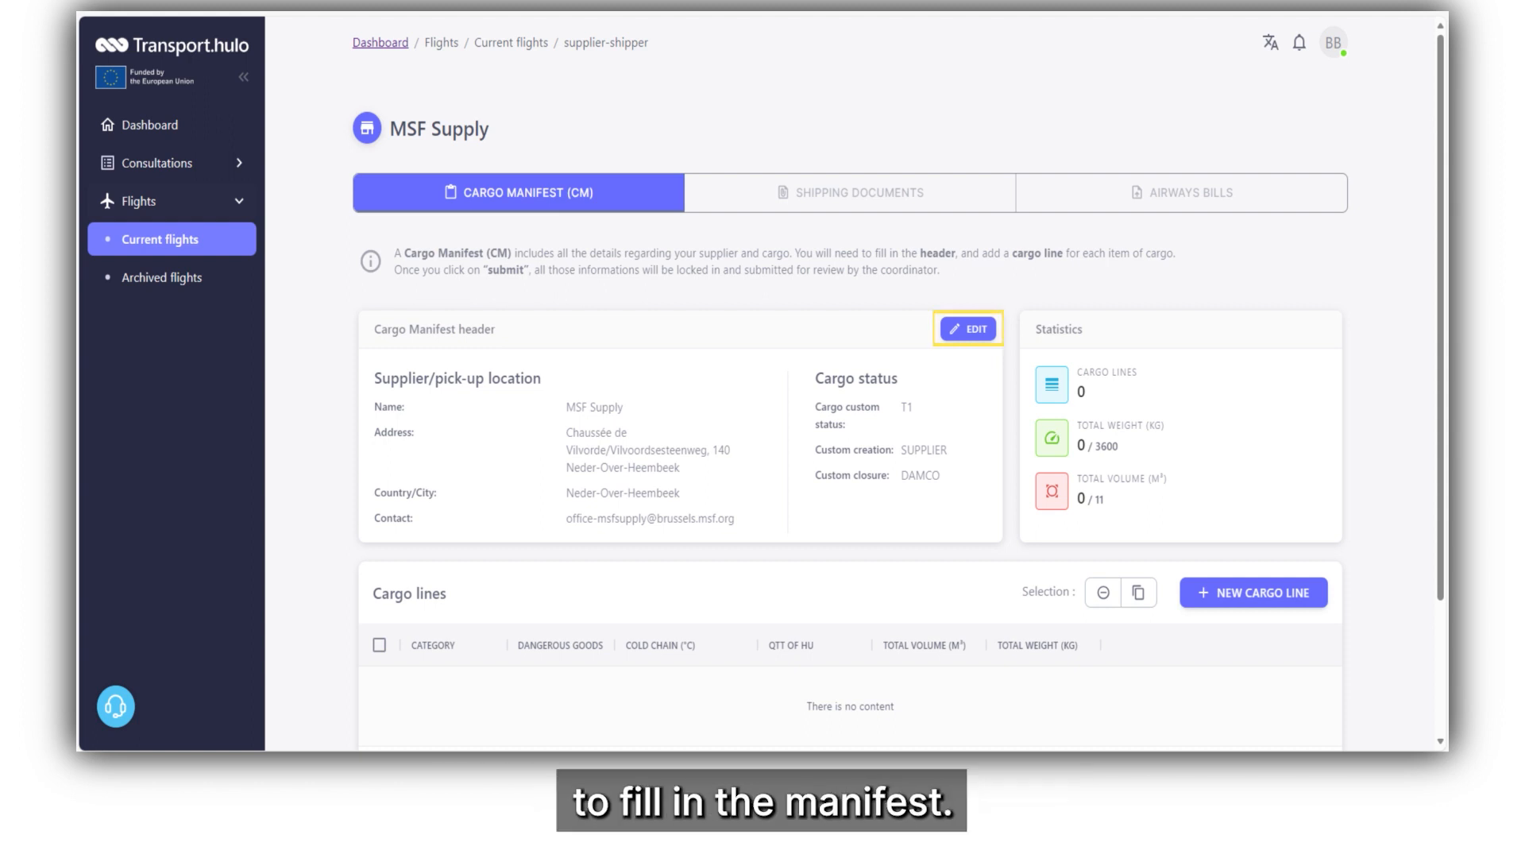
Set the manifest header to custom status T1, creation DAMCO, closure Supplier - NGO, and save.
click(968, 332)
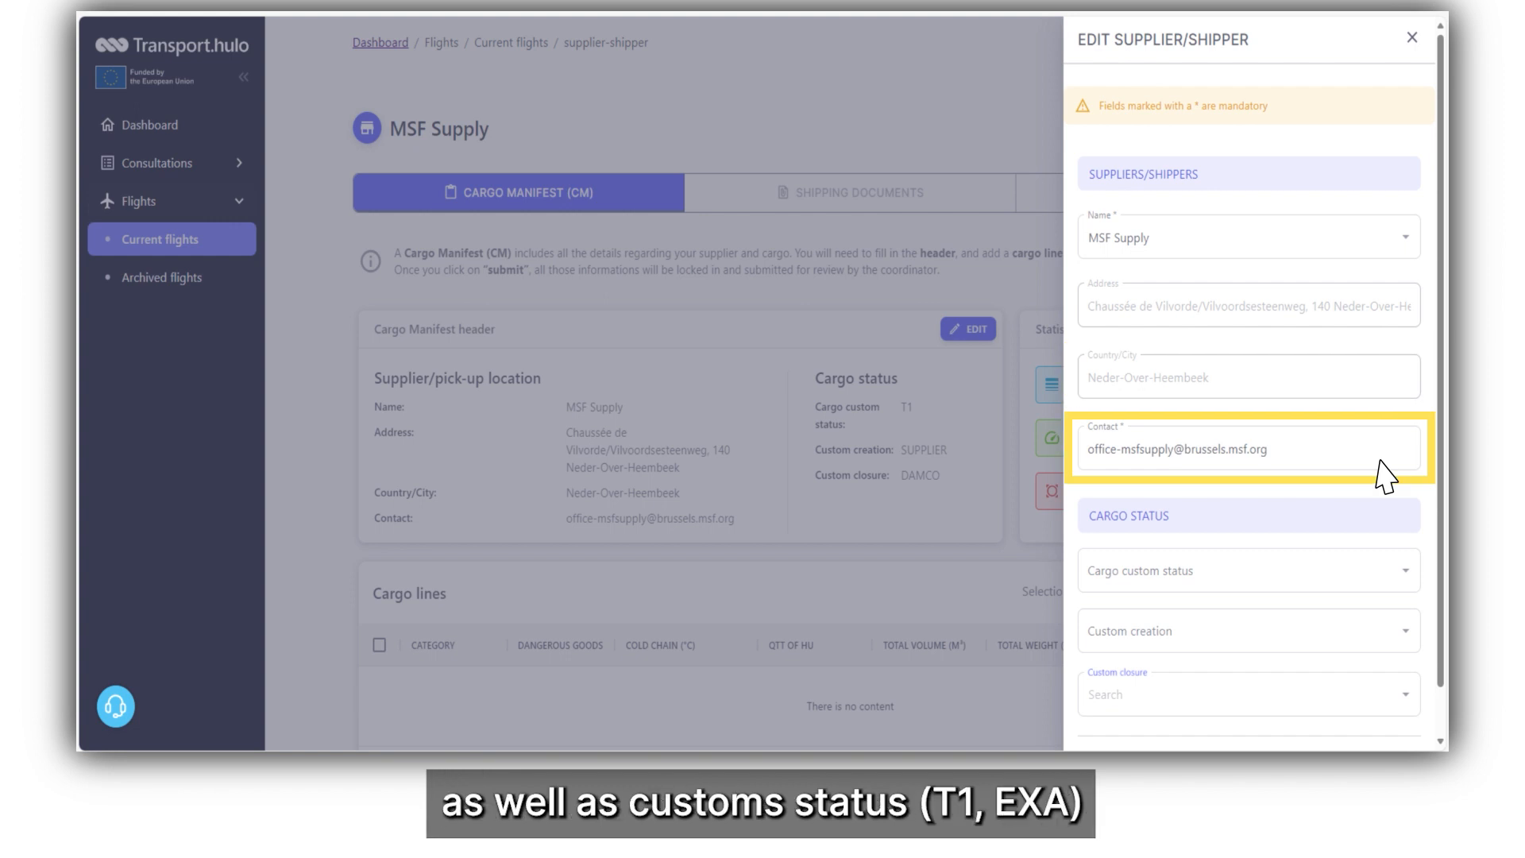
click(1364, 575)
click(1368, 616)
click(1368, 636)
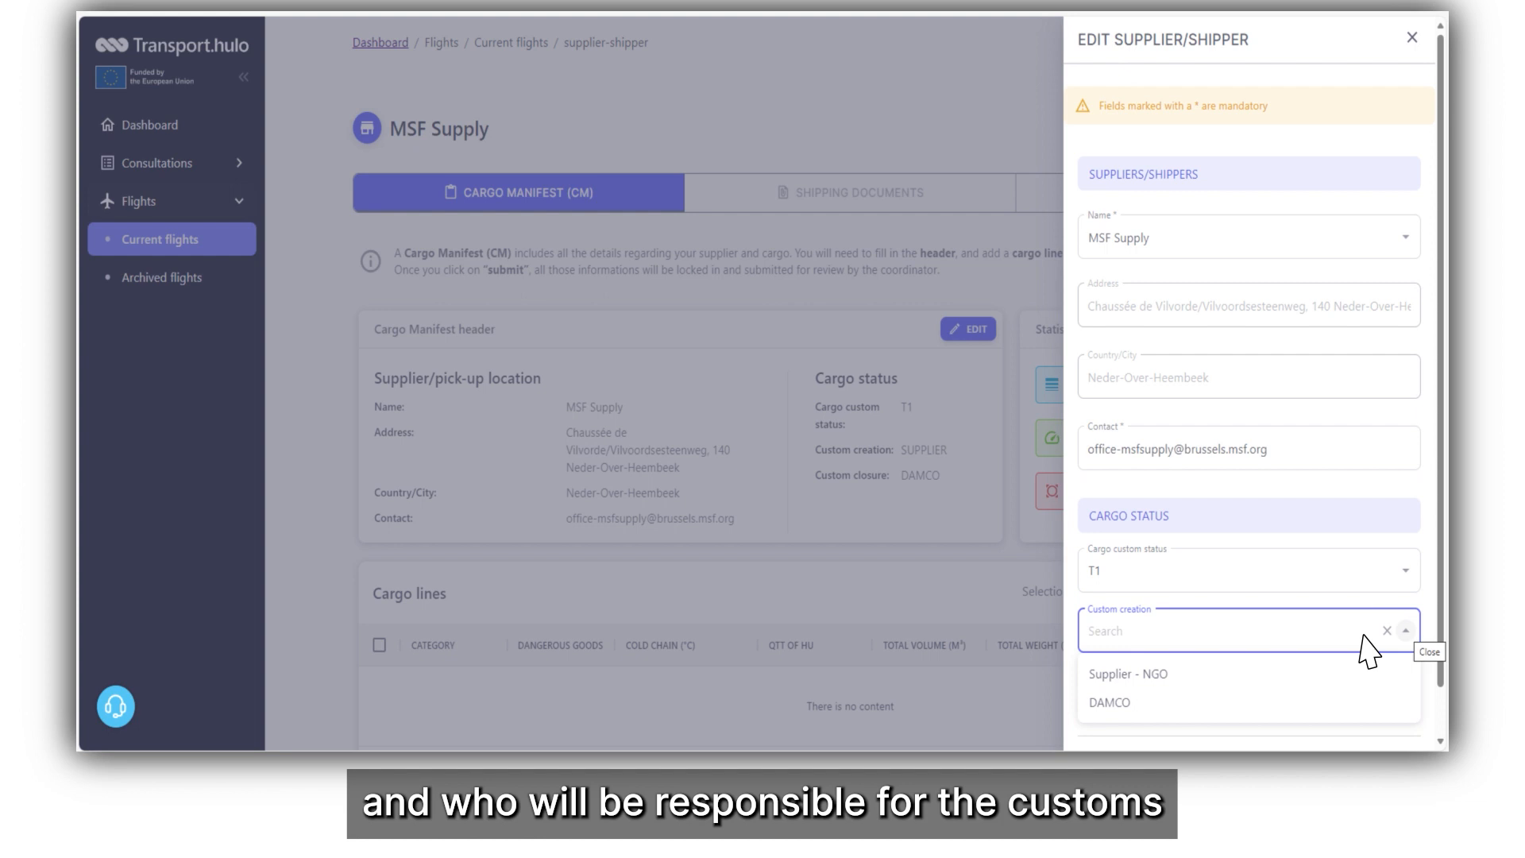
click(1361, 704)
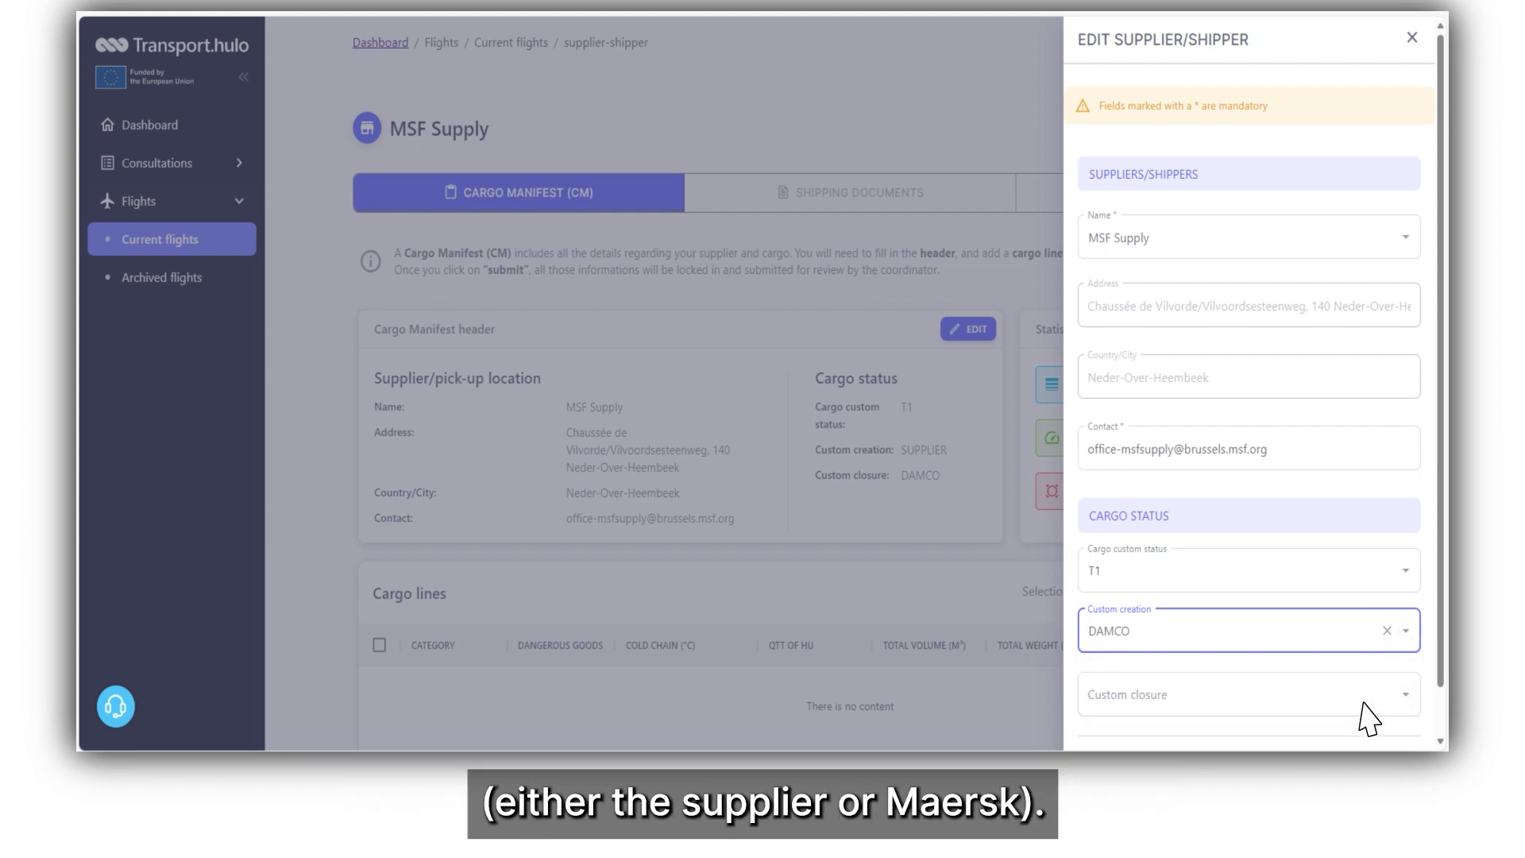
click(1362, 702)
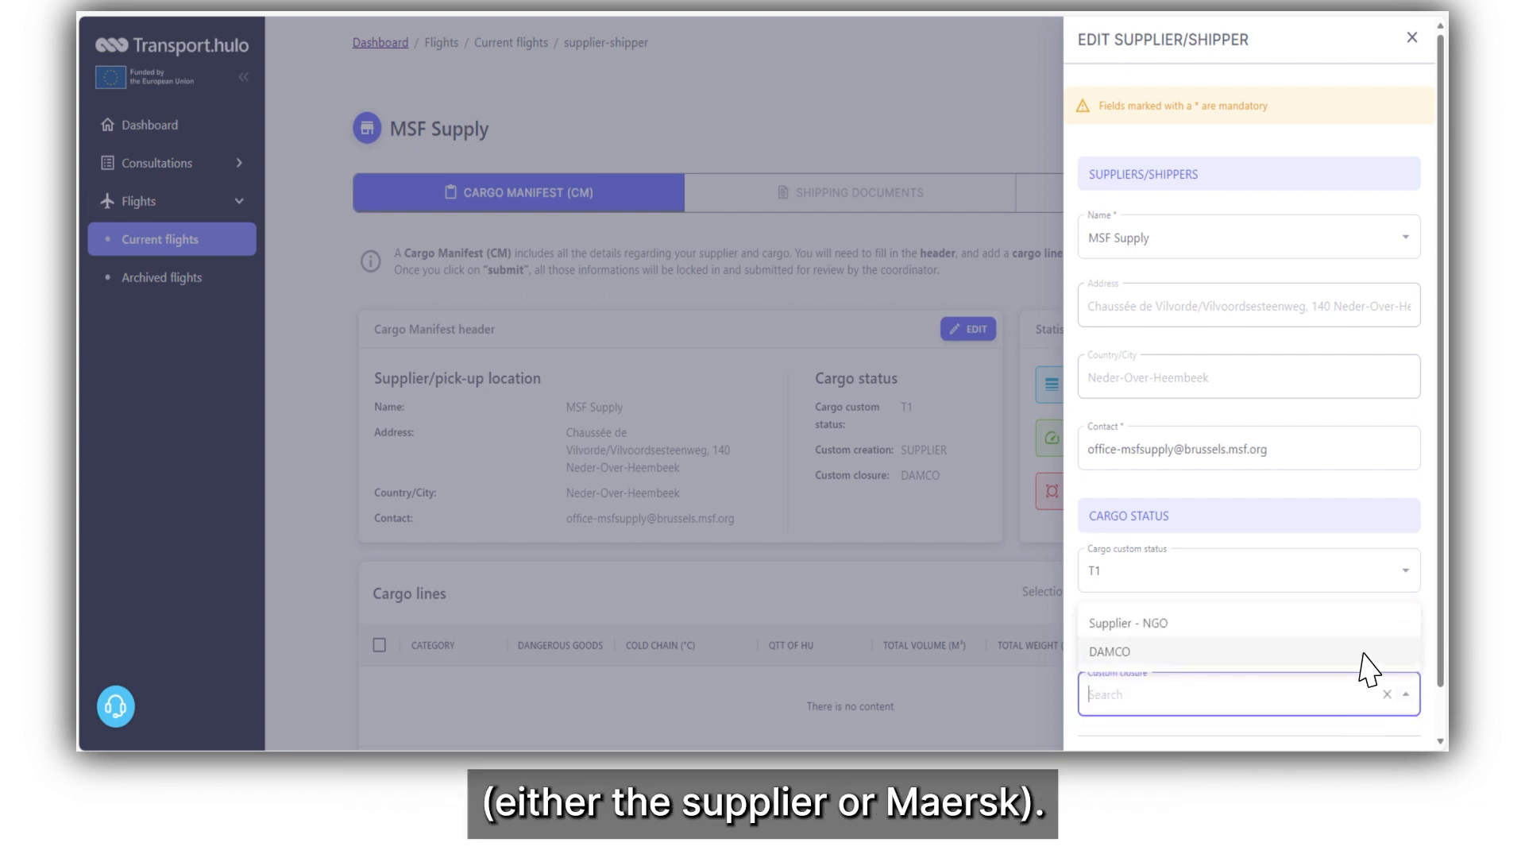
click(1367, 629)
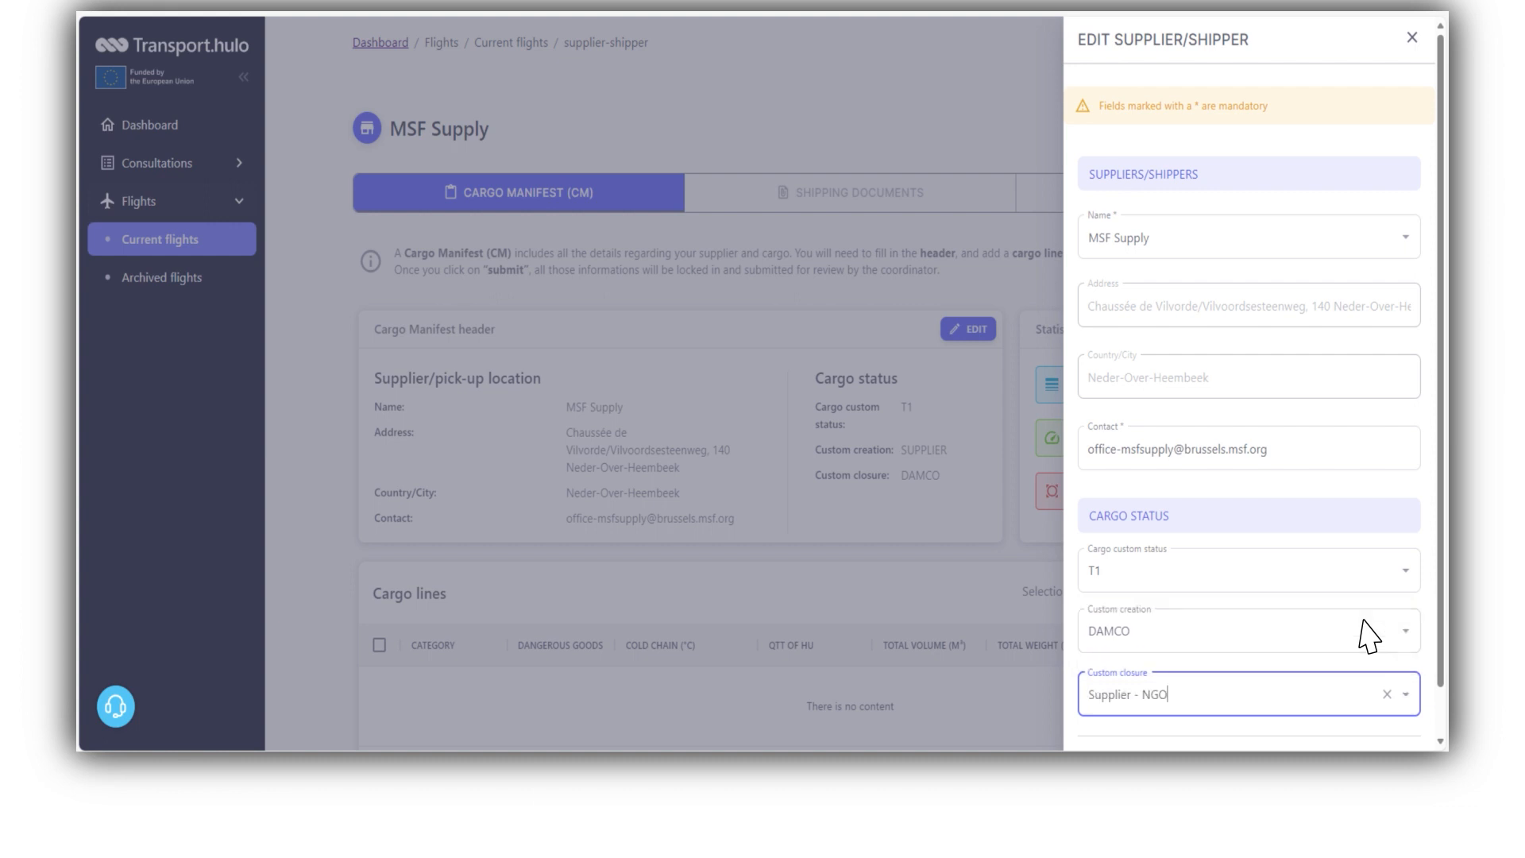
scroll(1361, 633, down, 1)
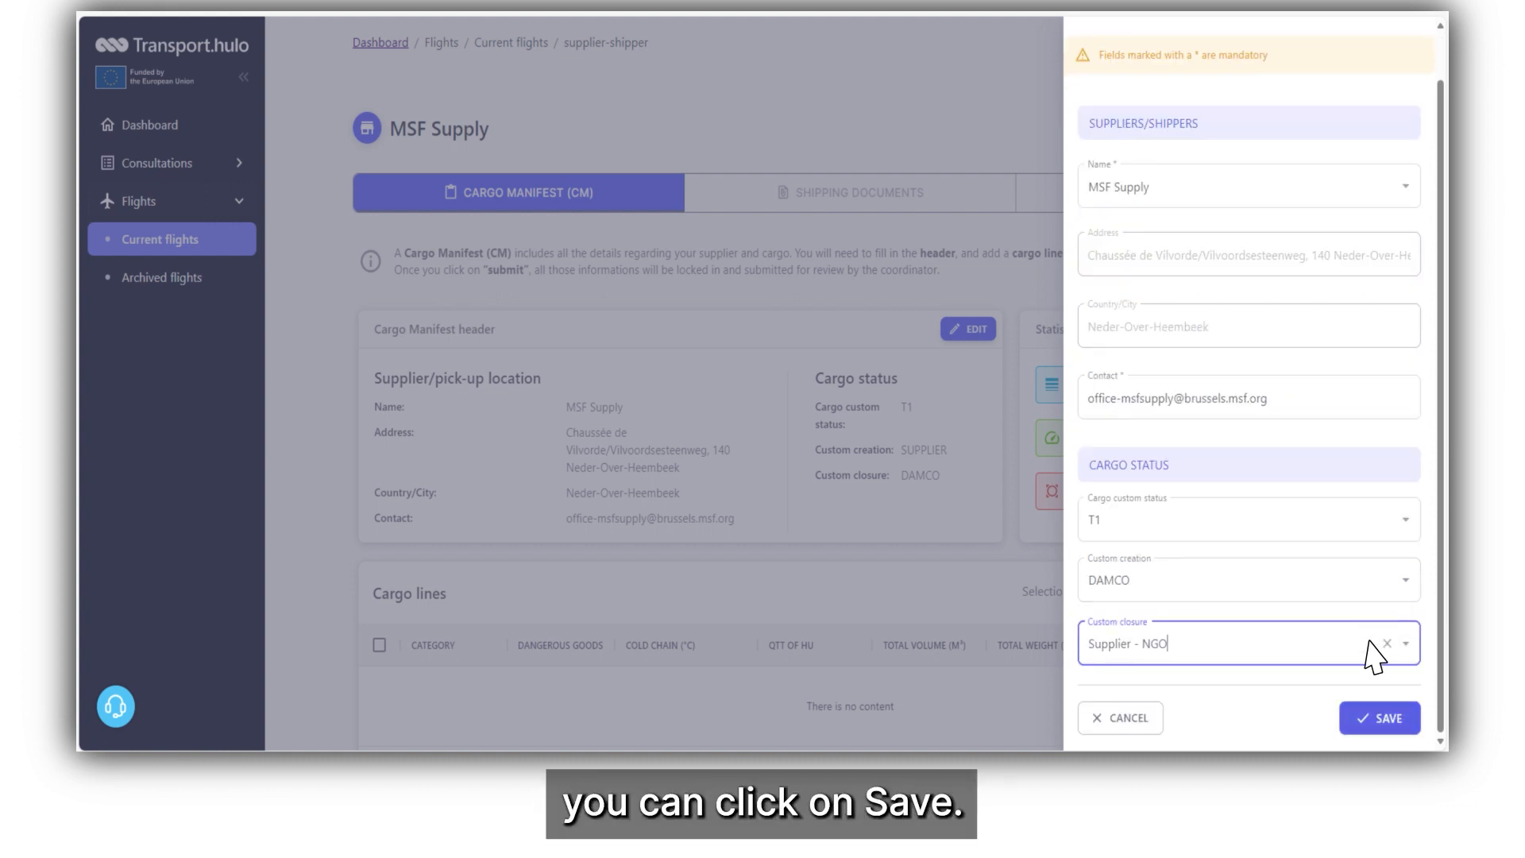
click(1391, 724)
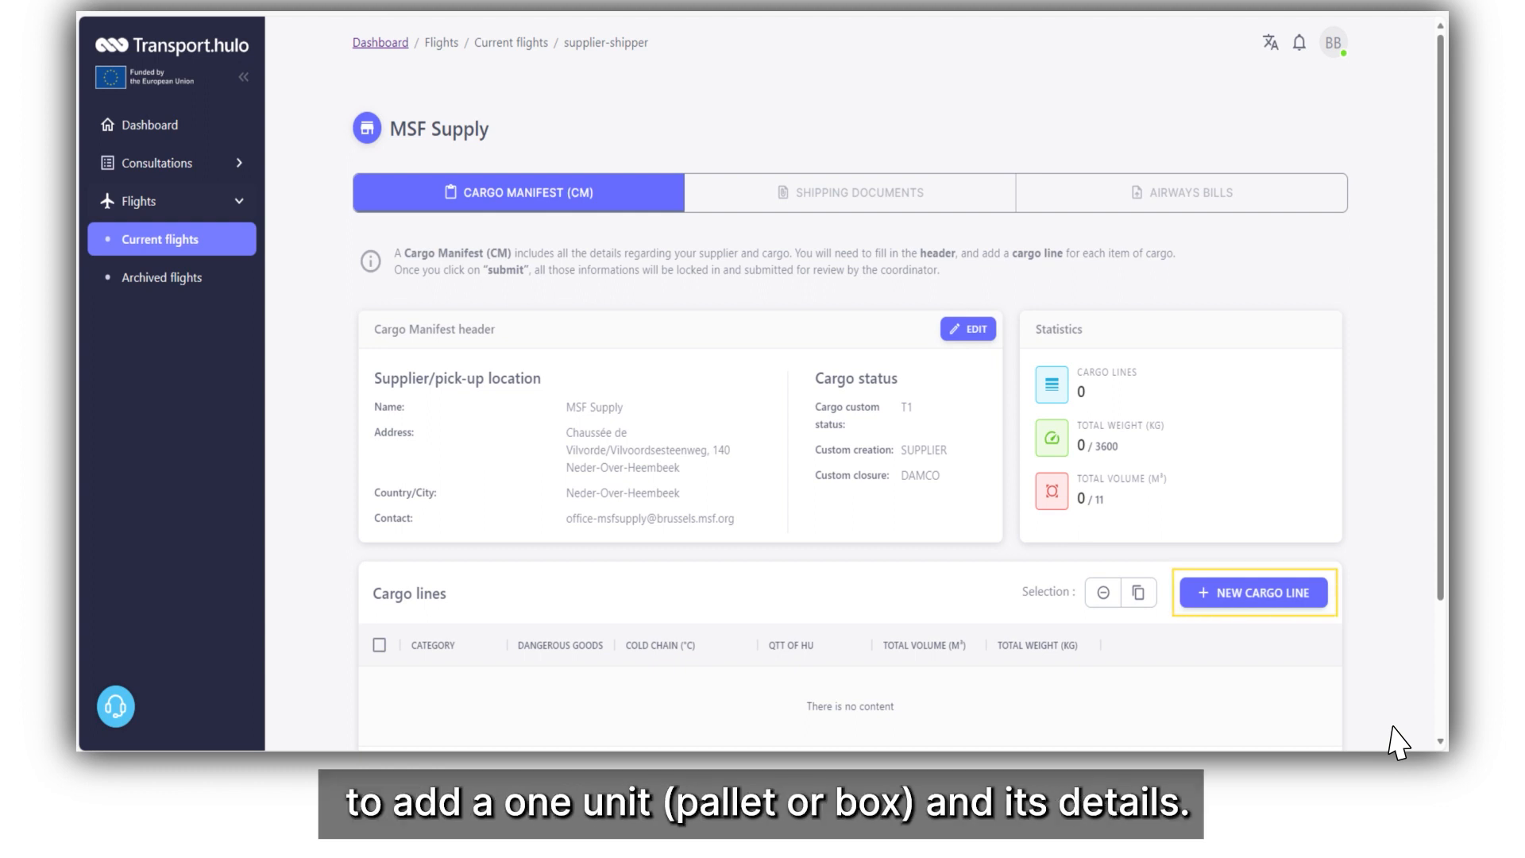
Start a new Health cargo line marked as dangerous goods with code UN3090.
click(1254, 596)
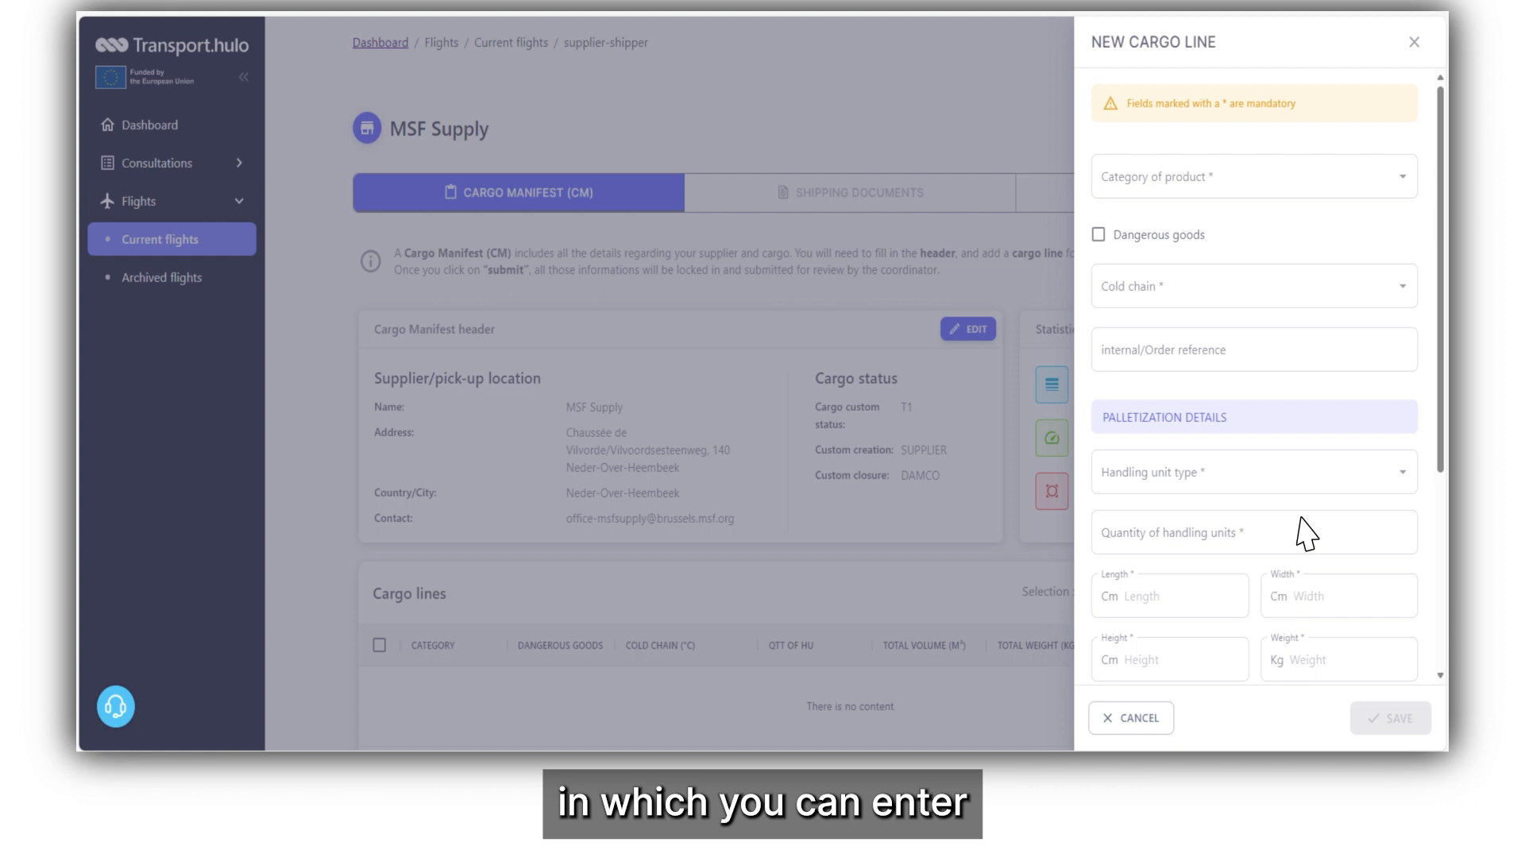
click(1402, 178)
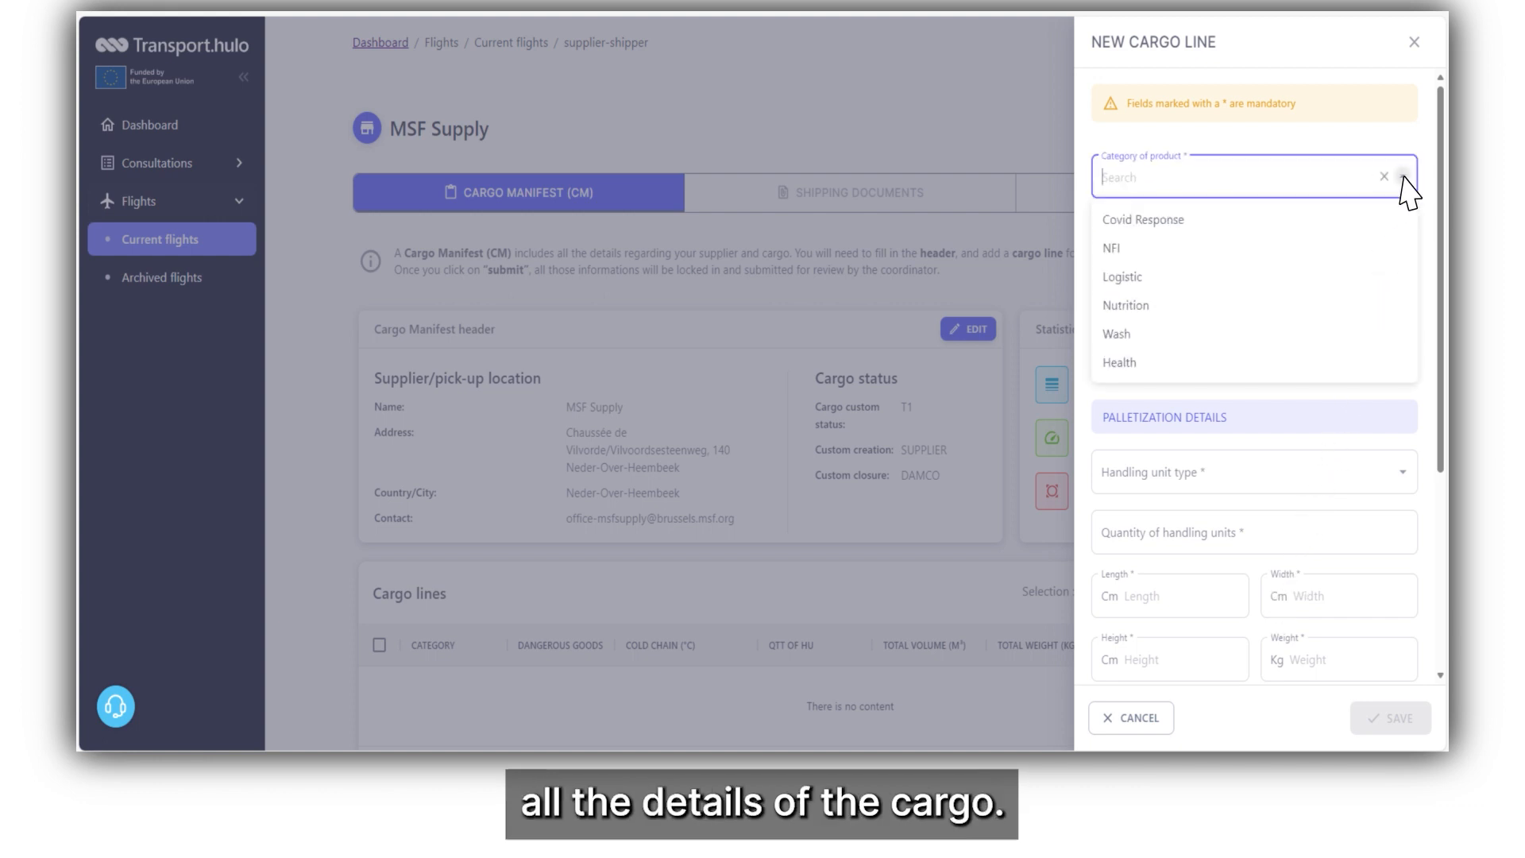
click(1402, 364)
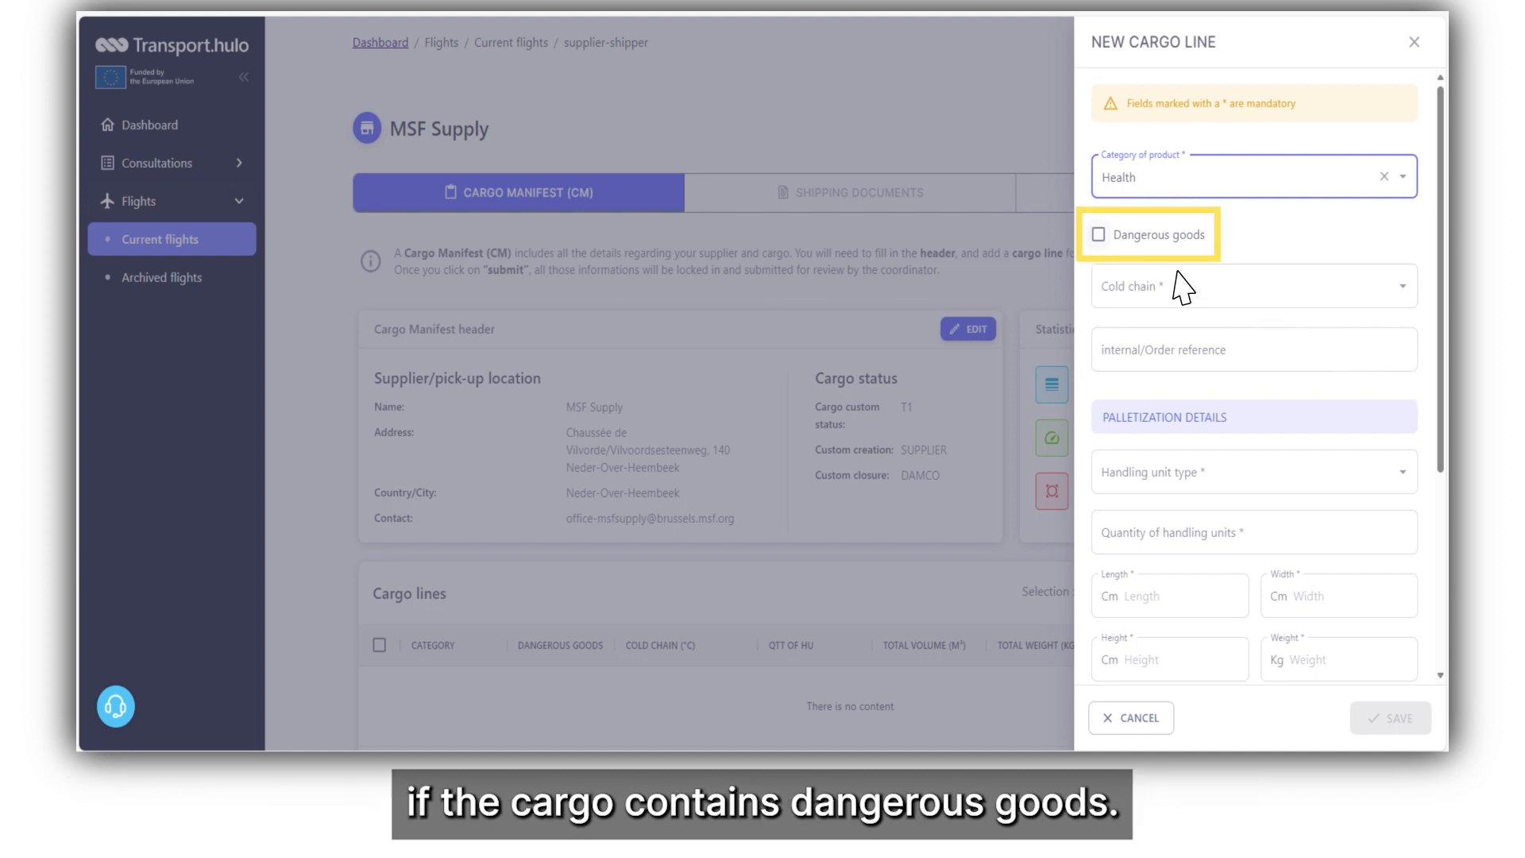
click(1099, 234)
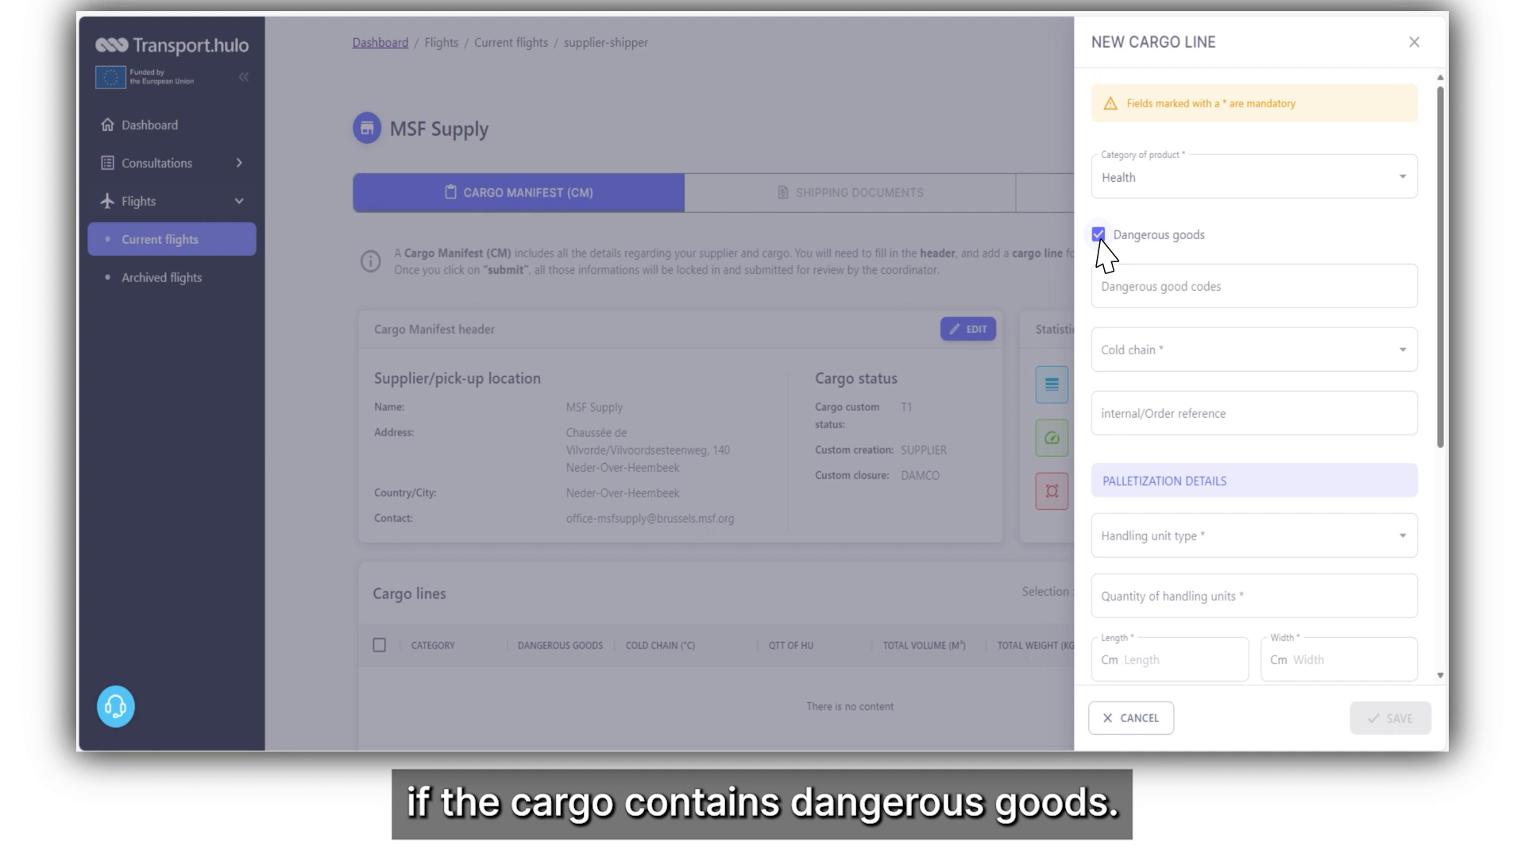
click(1110, 300)
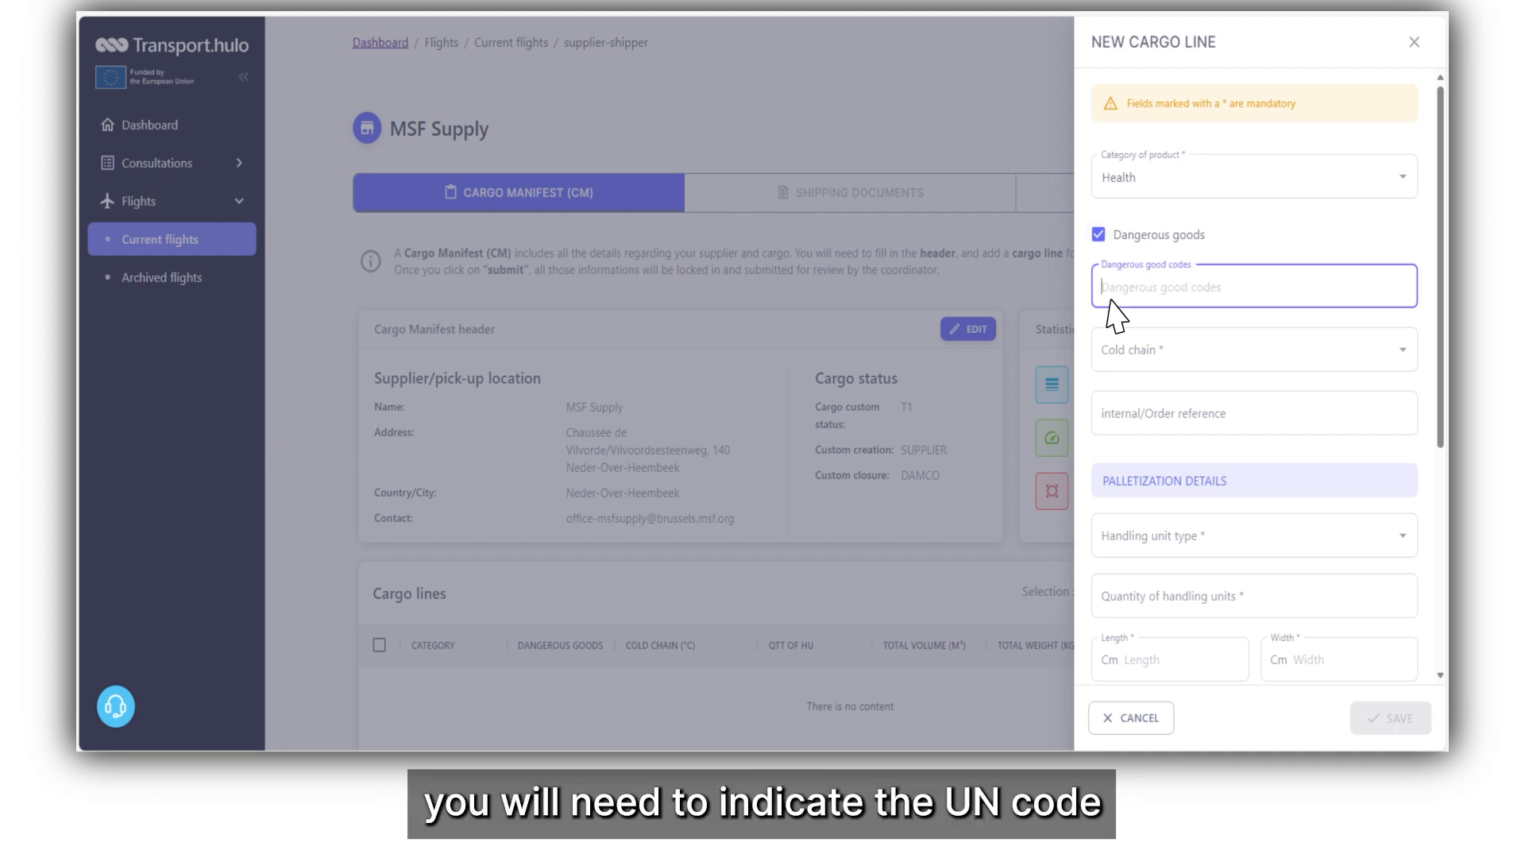
text(UN3090)
Set the cold chain to 15°C-25°C and enter the internal order reference.
click(1116, 334)
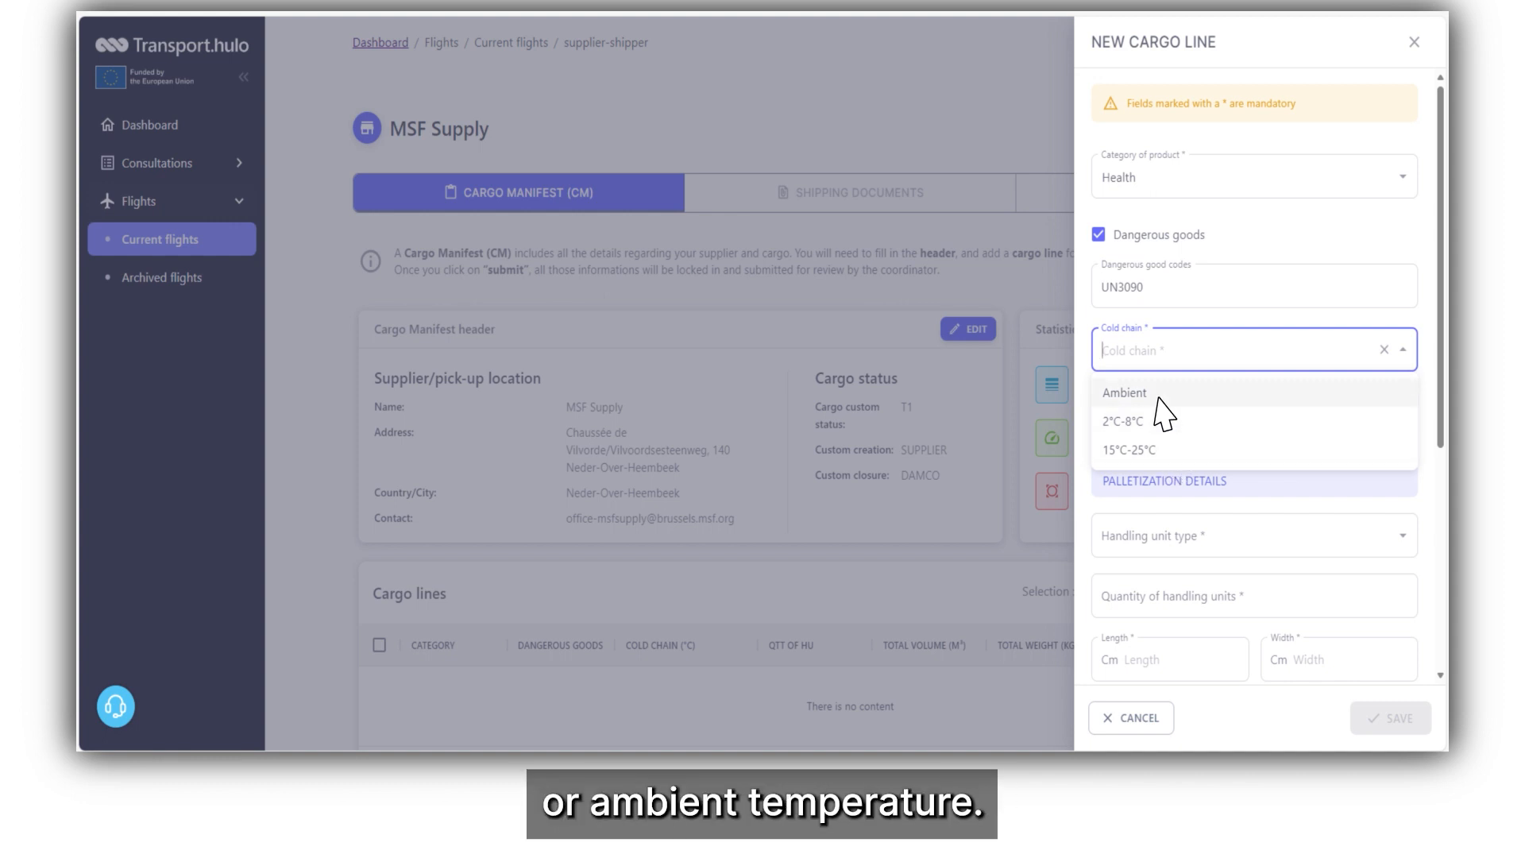
click(1157, 451)
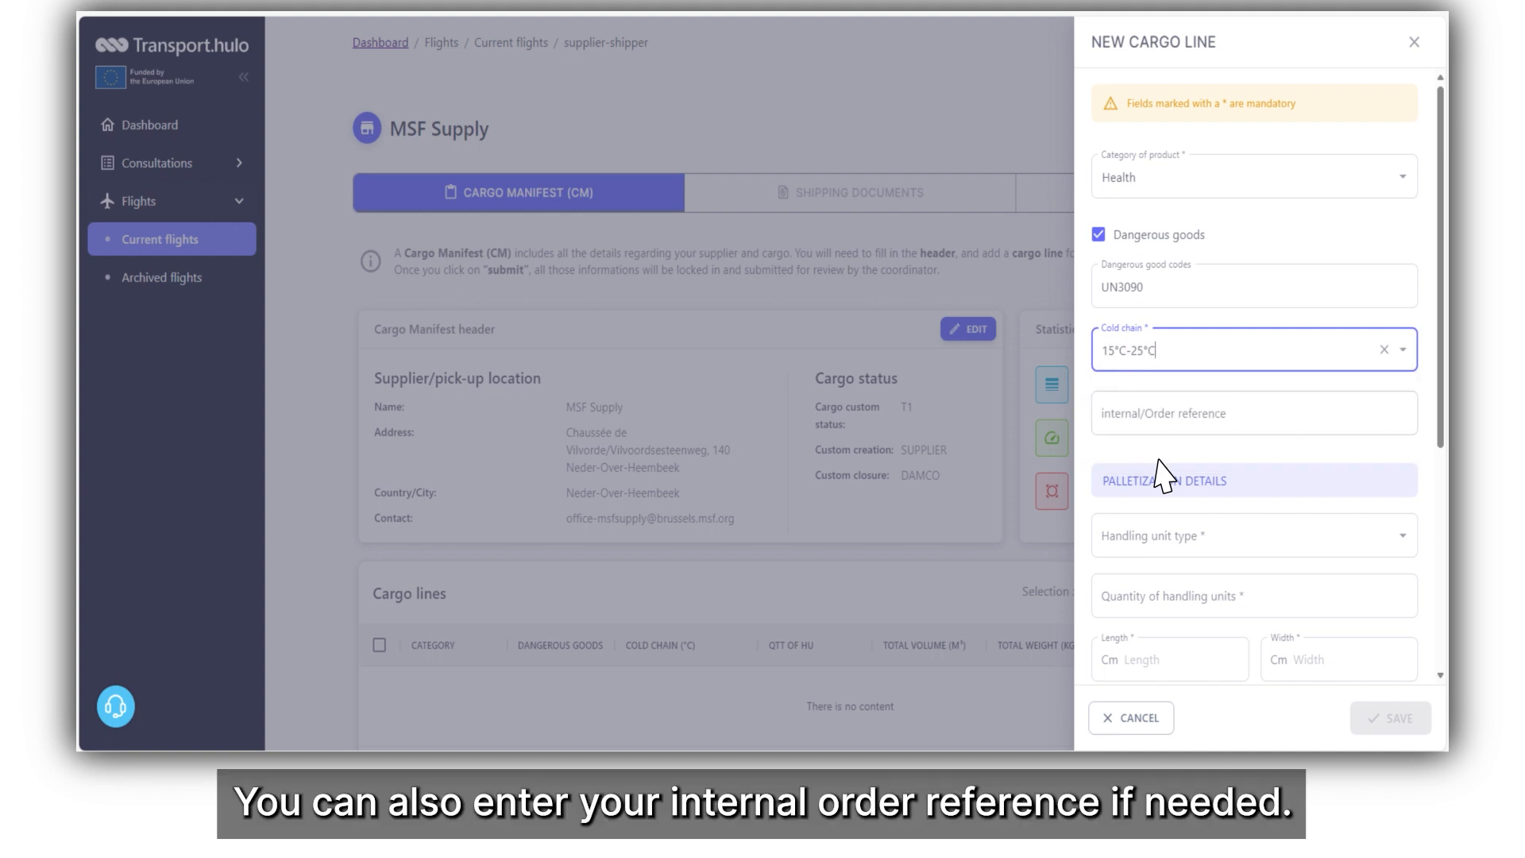
click(1158, 431)
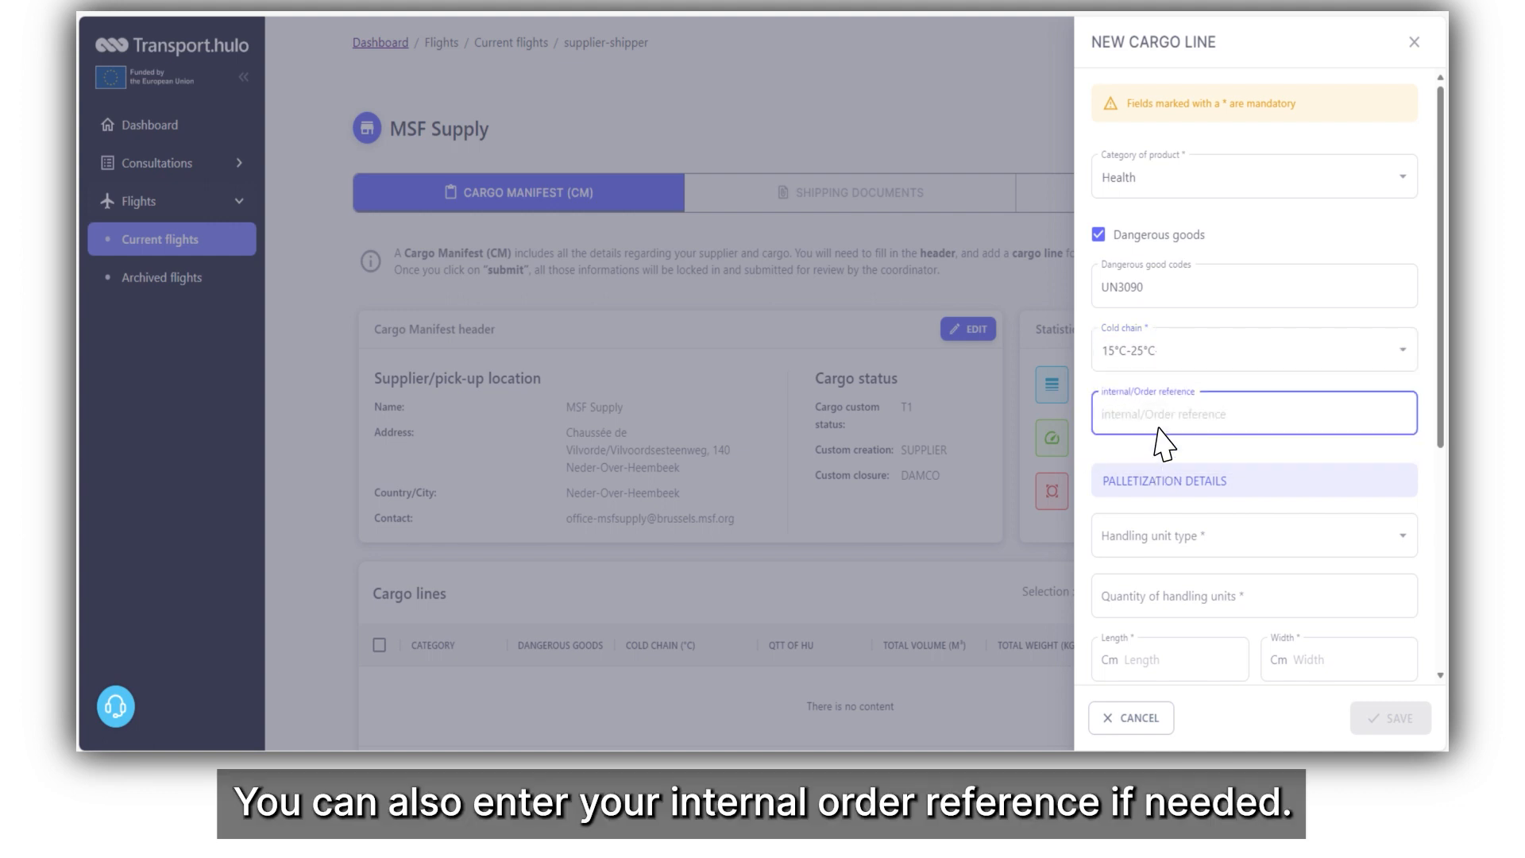
text(PO-AFG-KBL-2022-1208 SC)
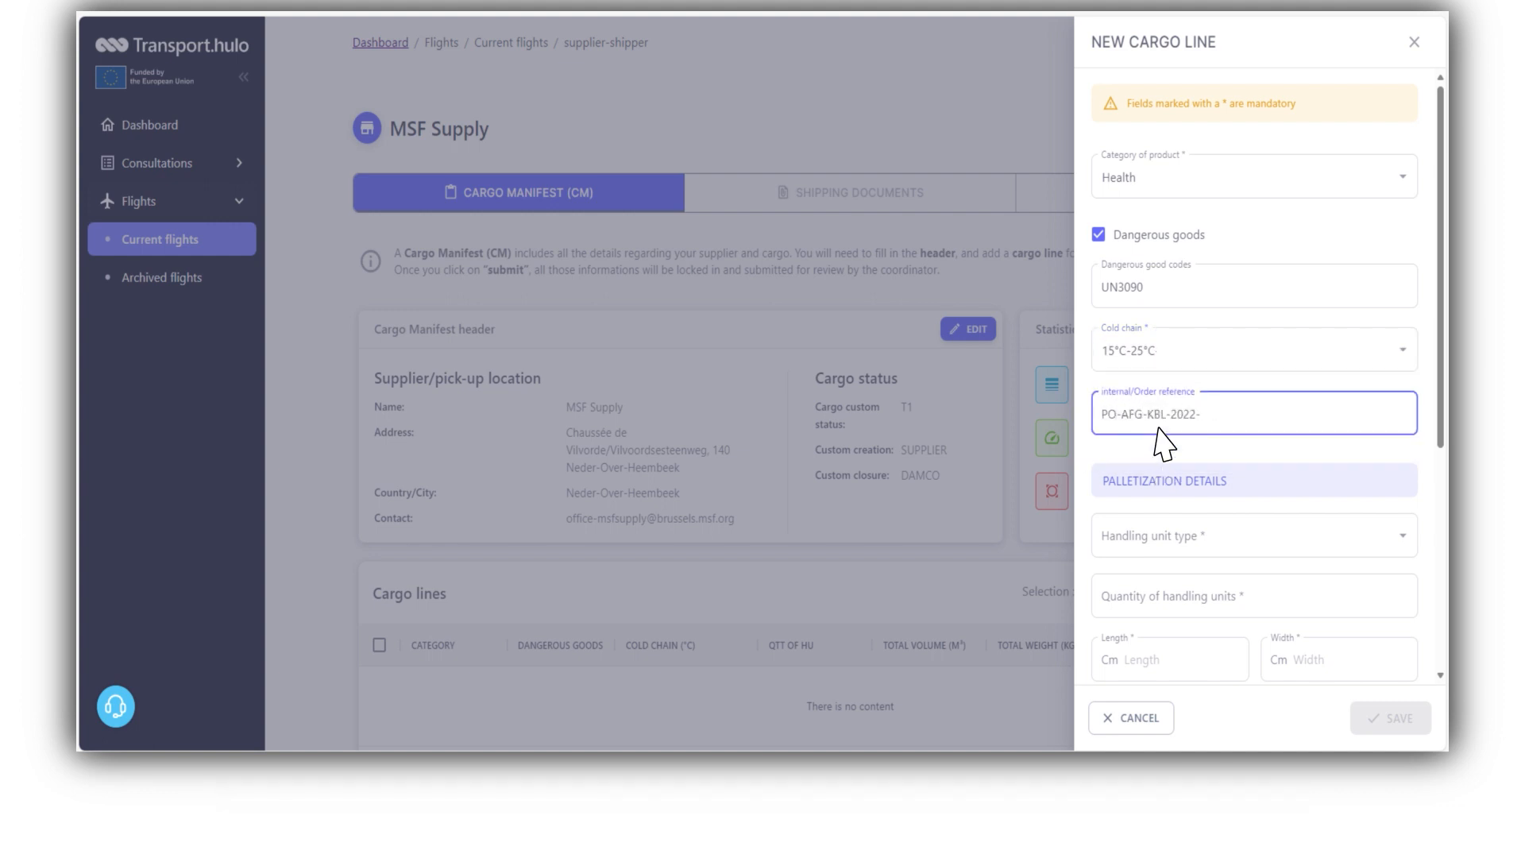
click(1164, 560)
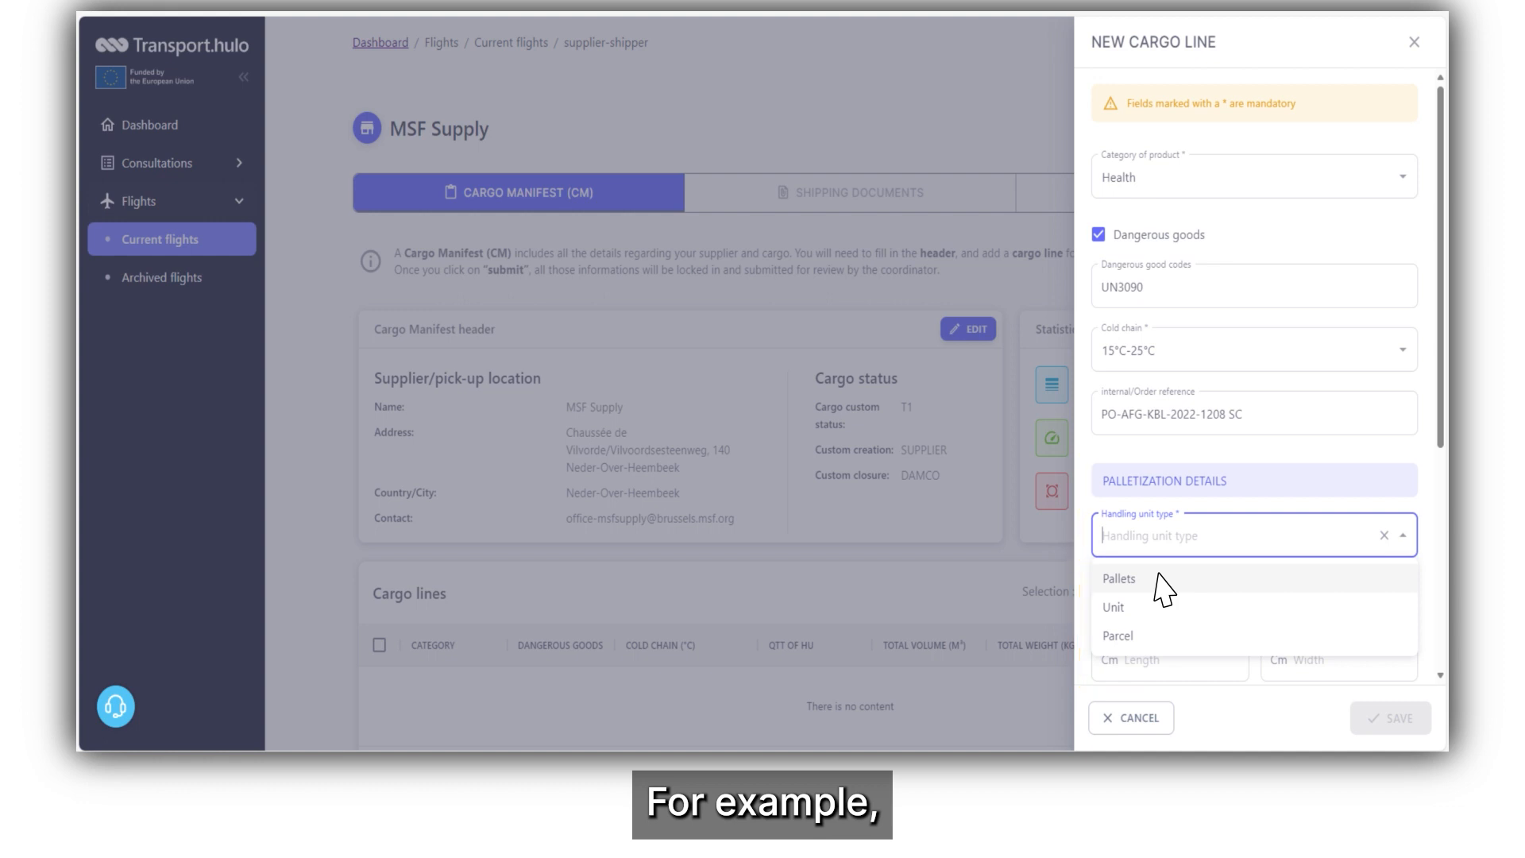
Make the handling units 5 Pallets measuring 120 × 80 cm.
click(1156, 576)
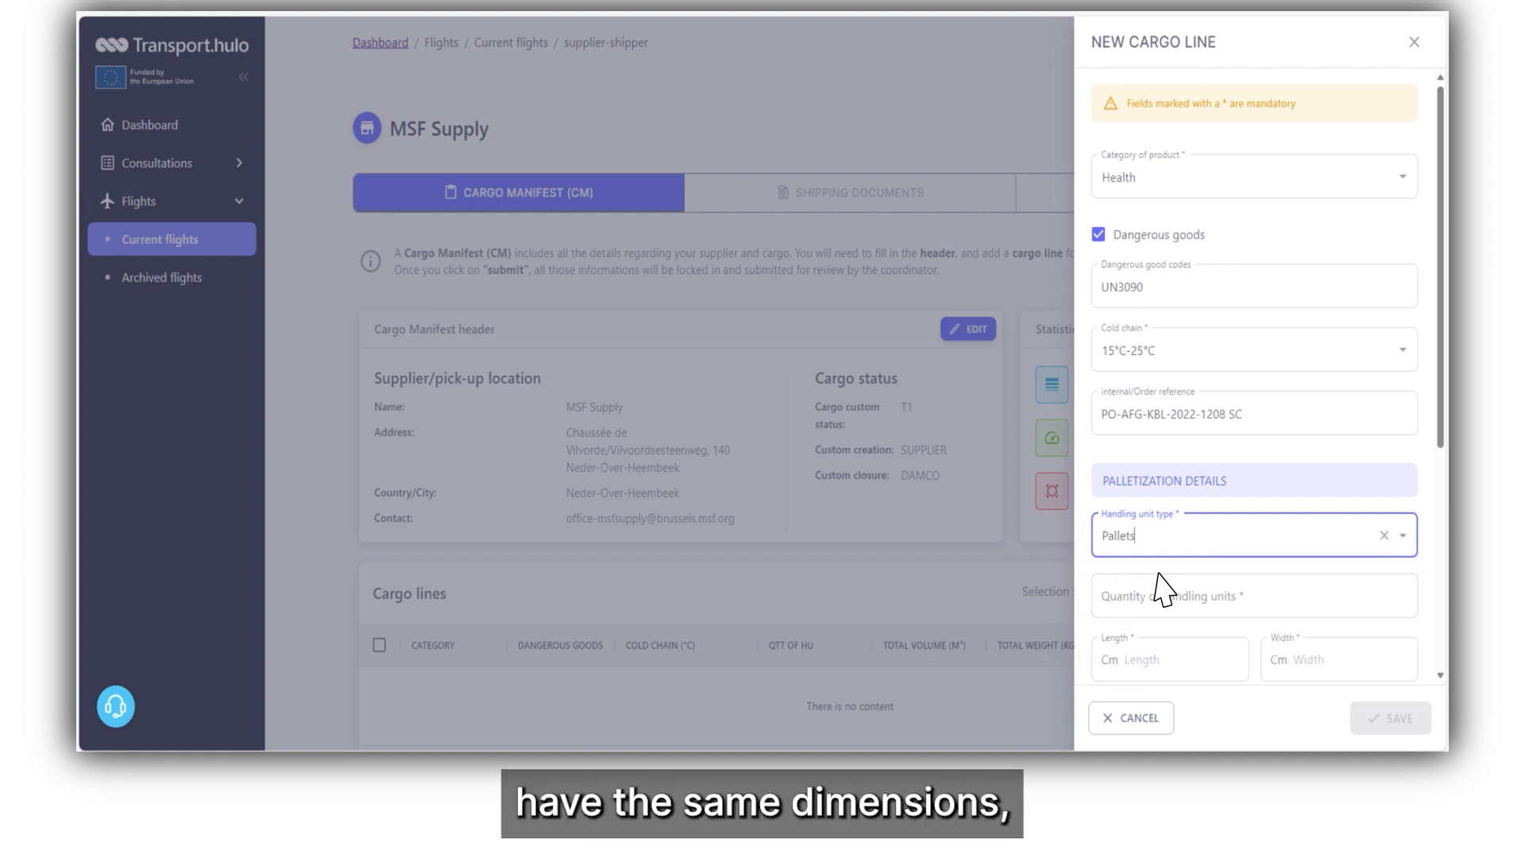
scroll(1164, 589, down, 3)
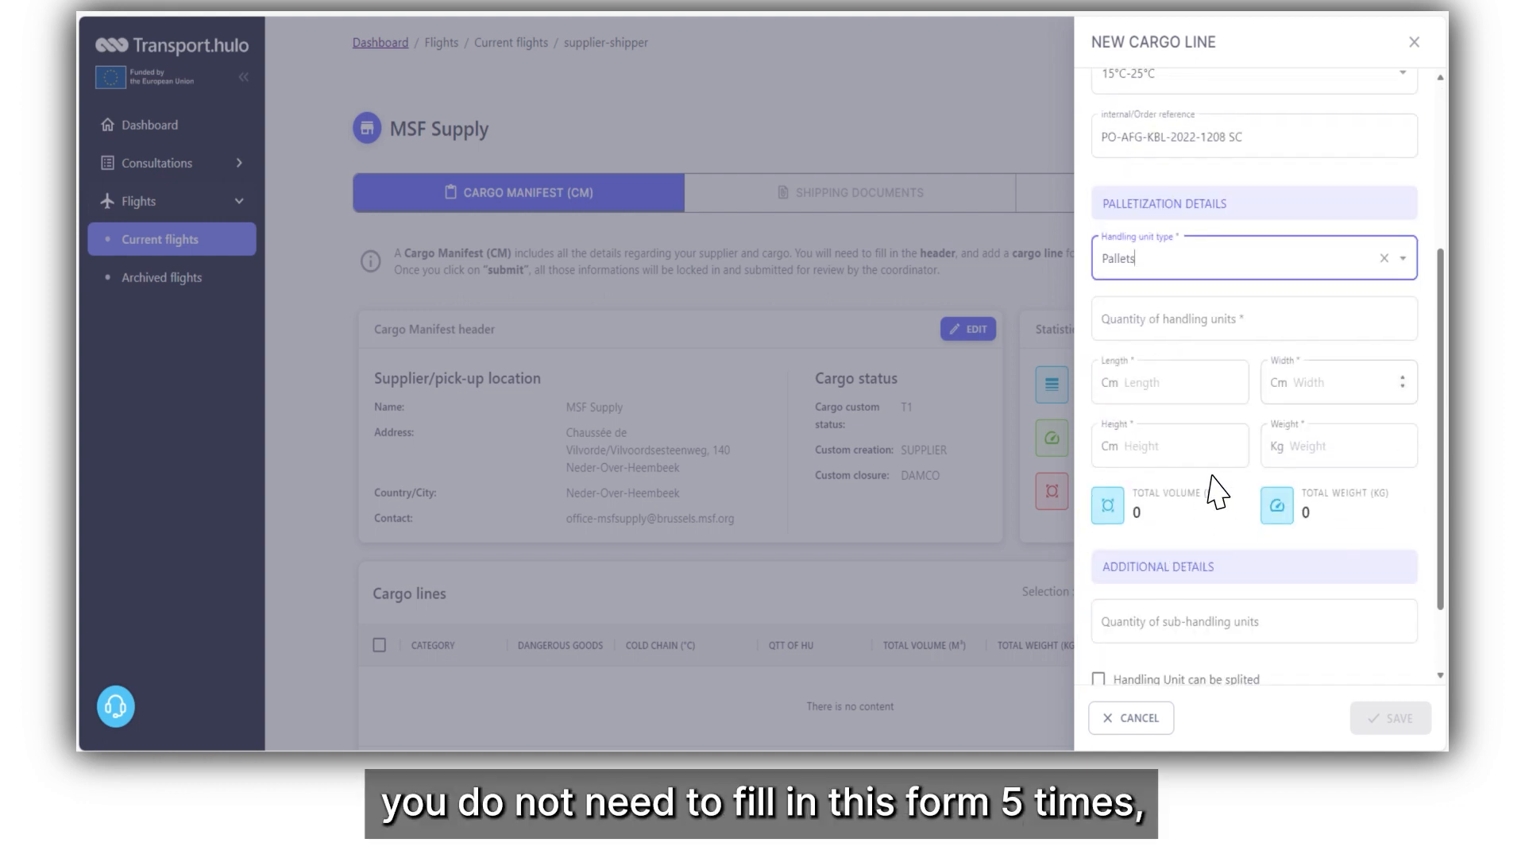
click(1267, 330)
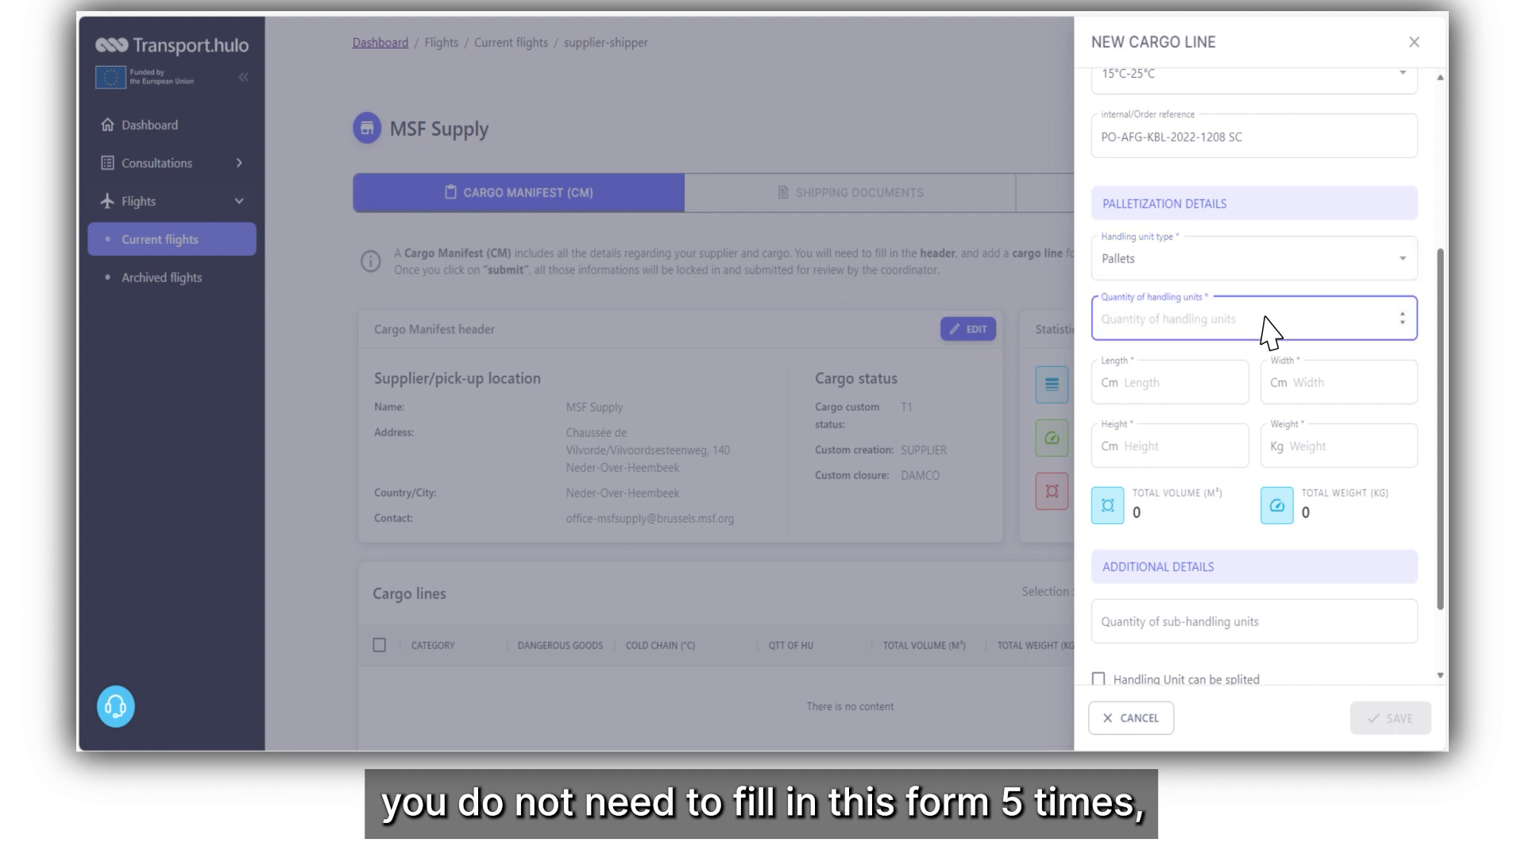
text(5)
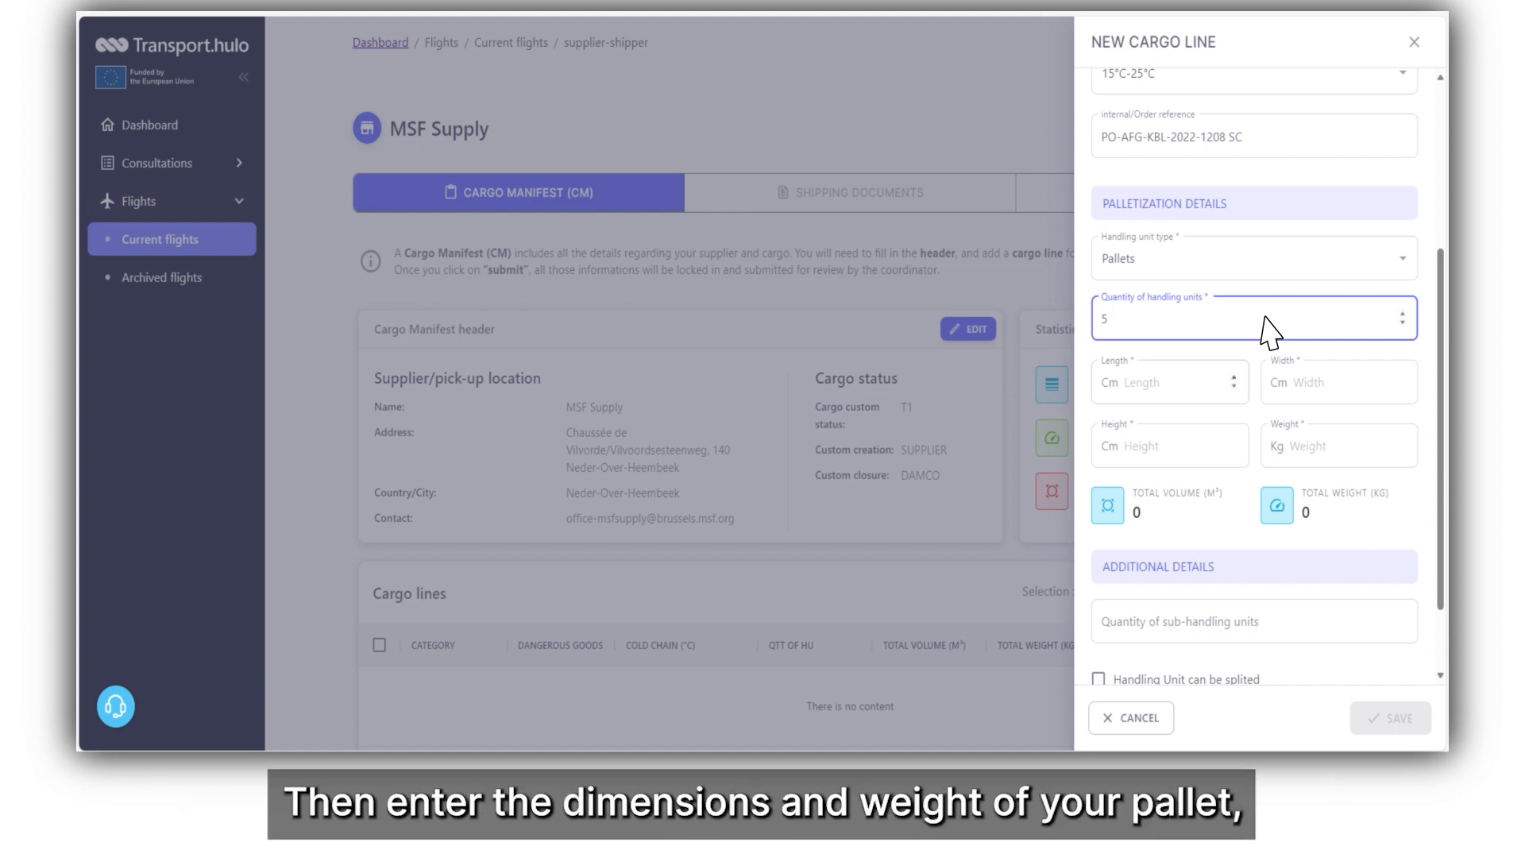
click(1198, 401)
text(120)
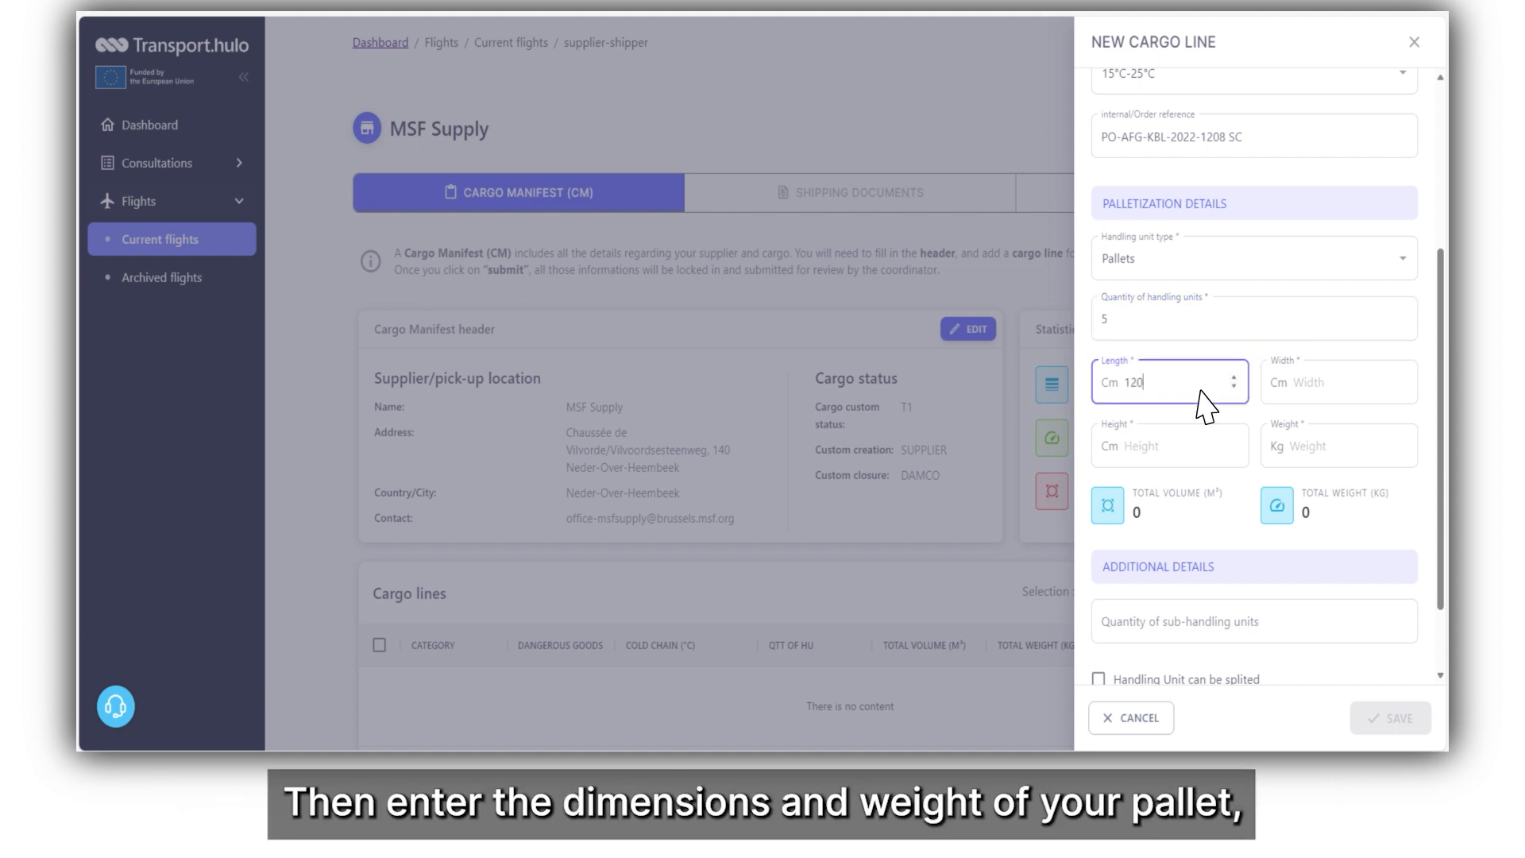
click(1378, 402)
text(80)
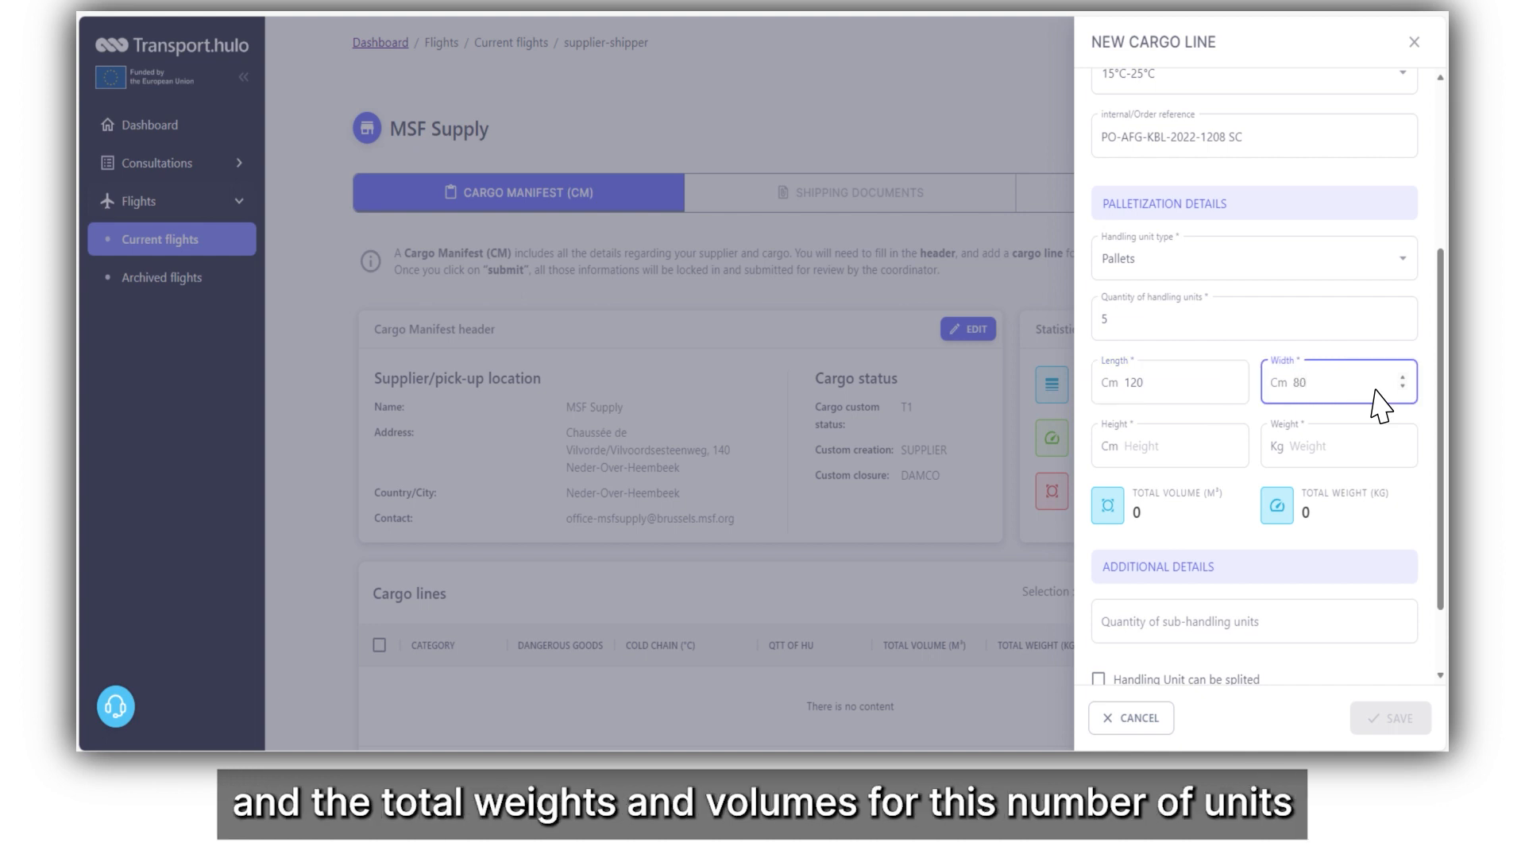
Enter pallet height 159 cm, weight 423.08 kg and 1 sub-handling unit.
click(1198, 467)
text(159)
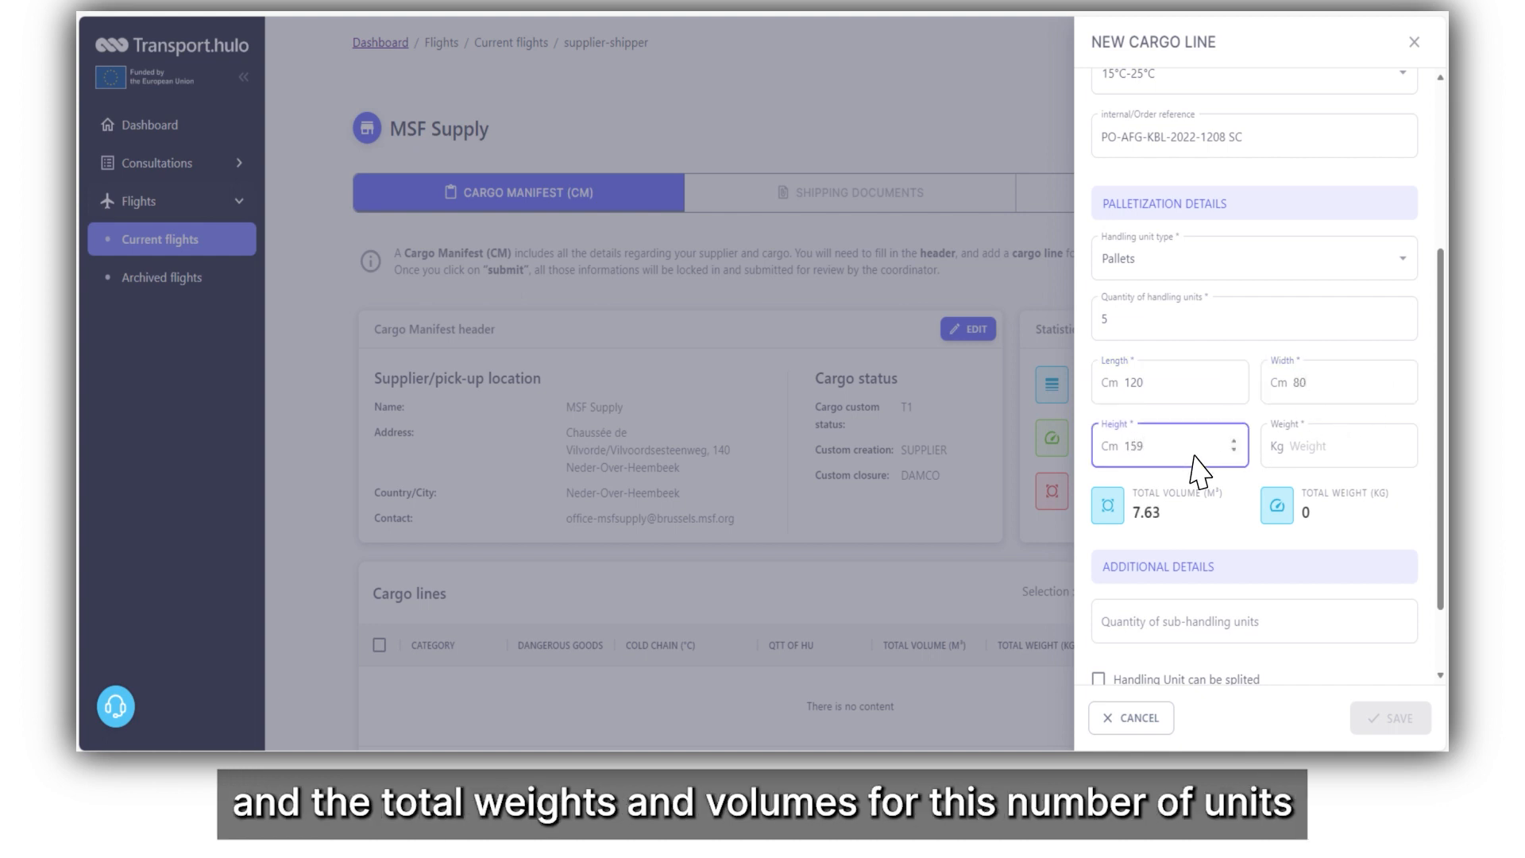
click(1378, 456)
text(423.08)
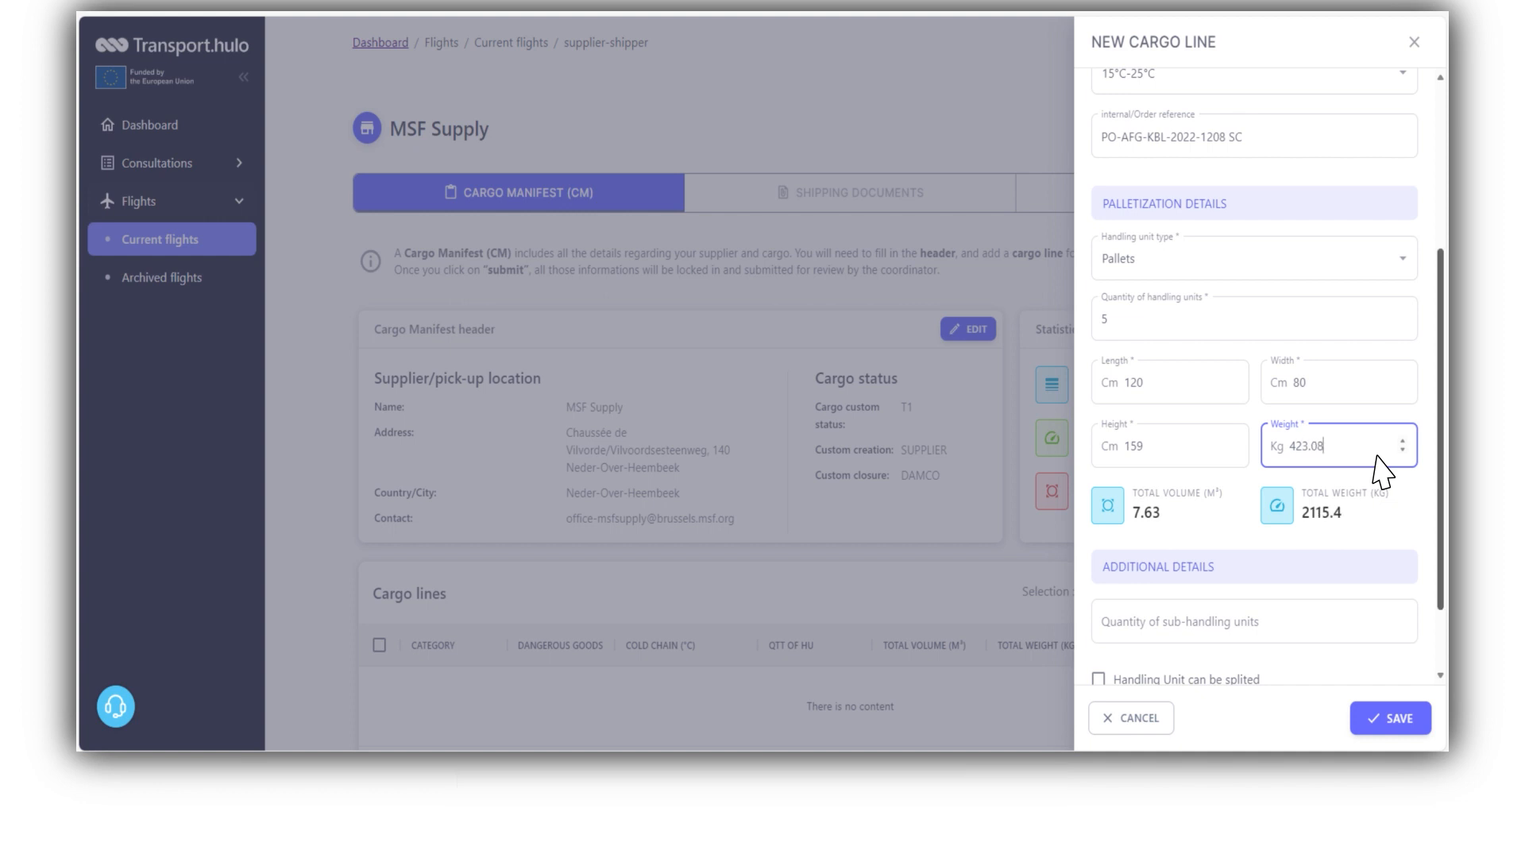
scroll(1376, 457, down, 1)
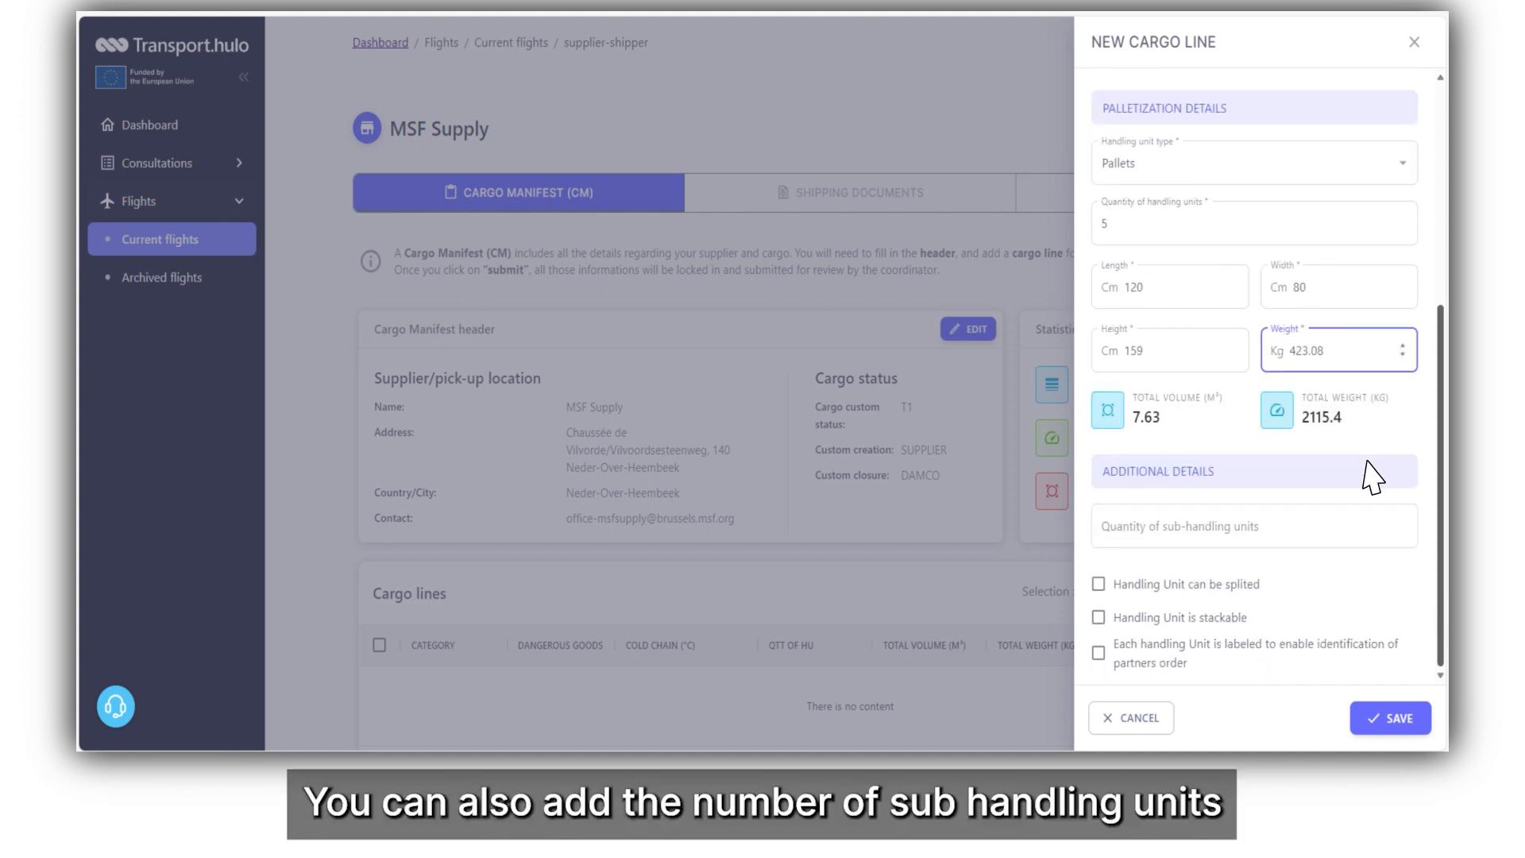
click(1219, 535)
text(1)
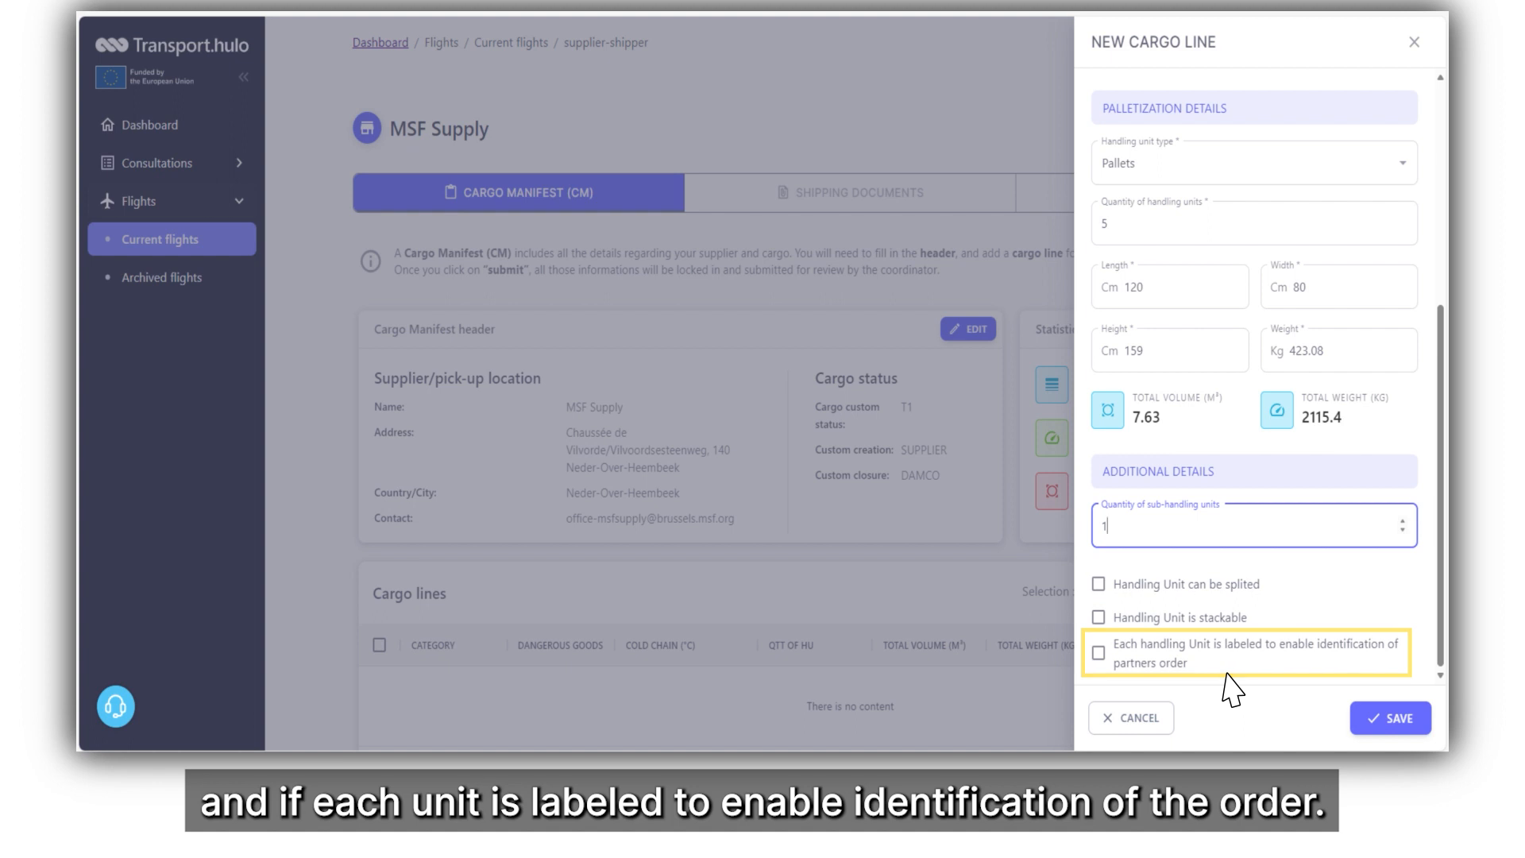
Save the cargo line and submit the MSF Supply cargo manifest, confirming the dialog.
click(1404, 729)
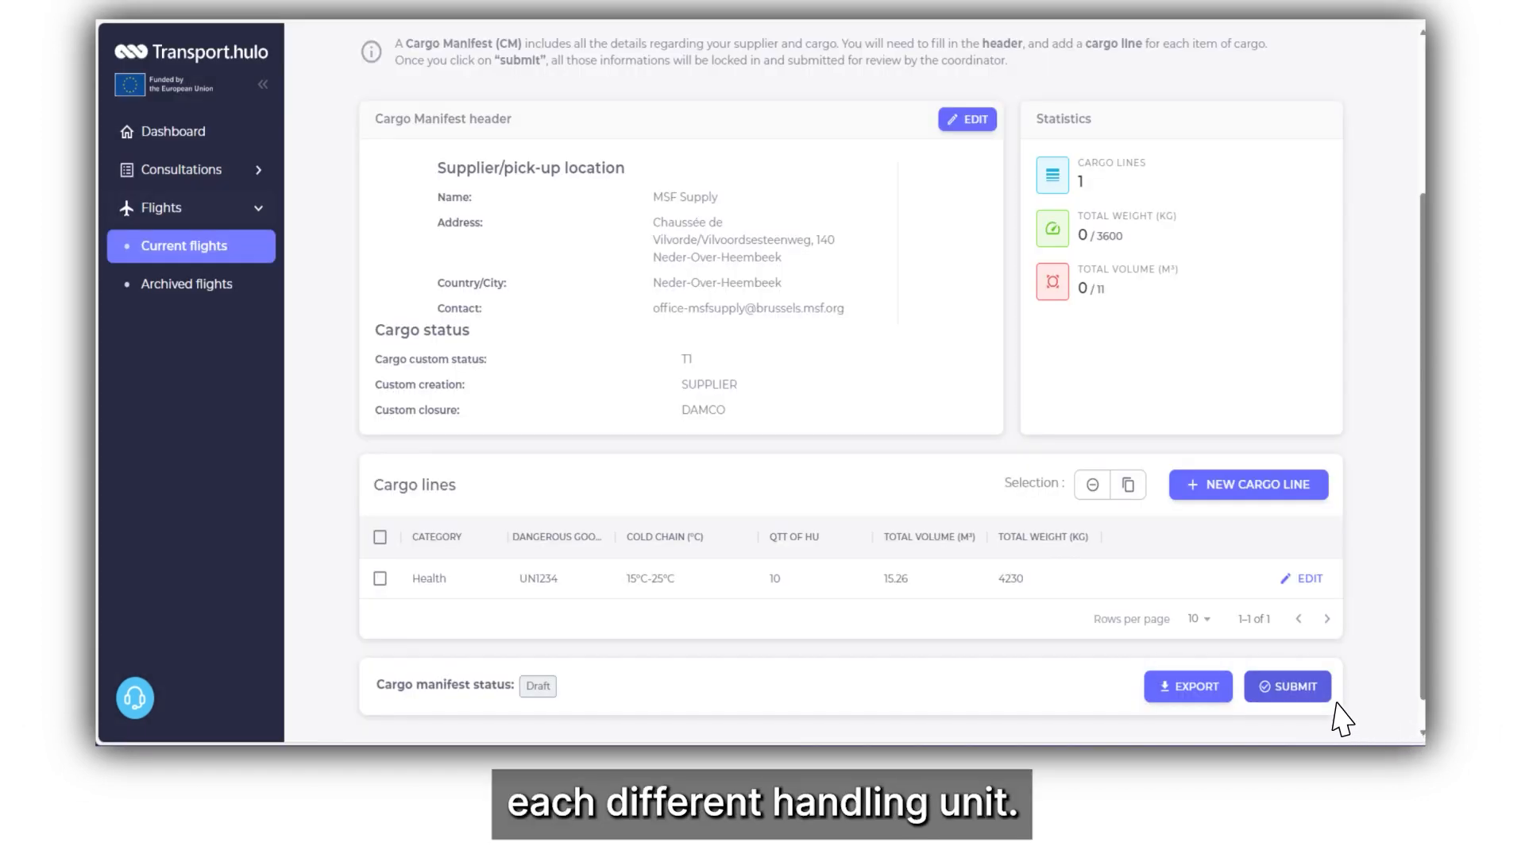
click(1306, 695)
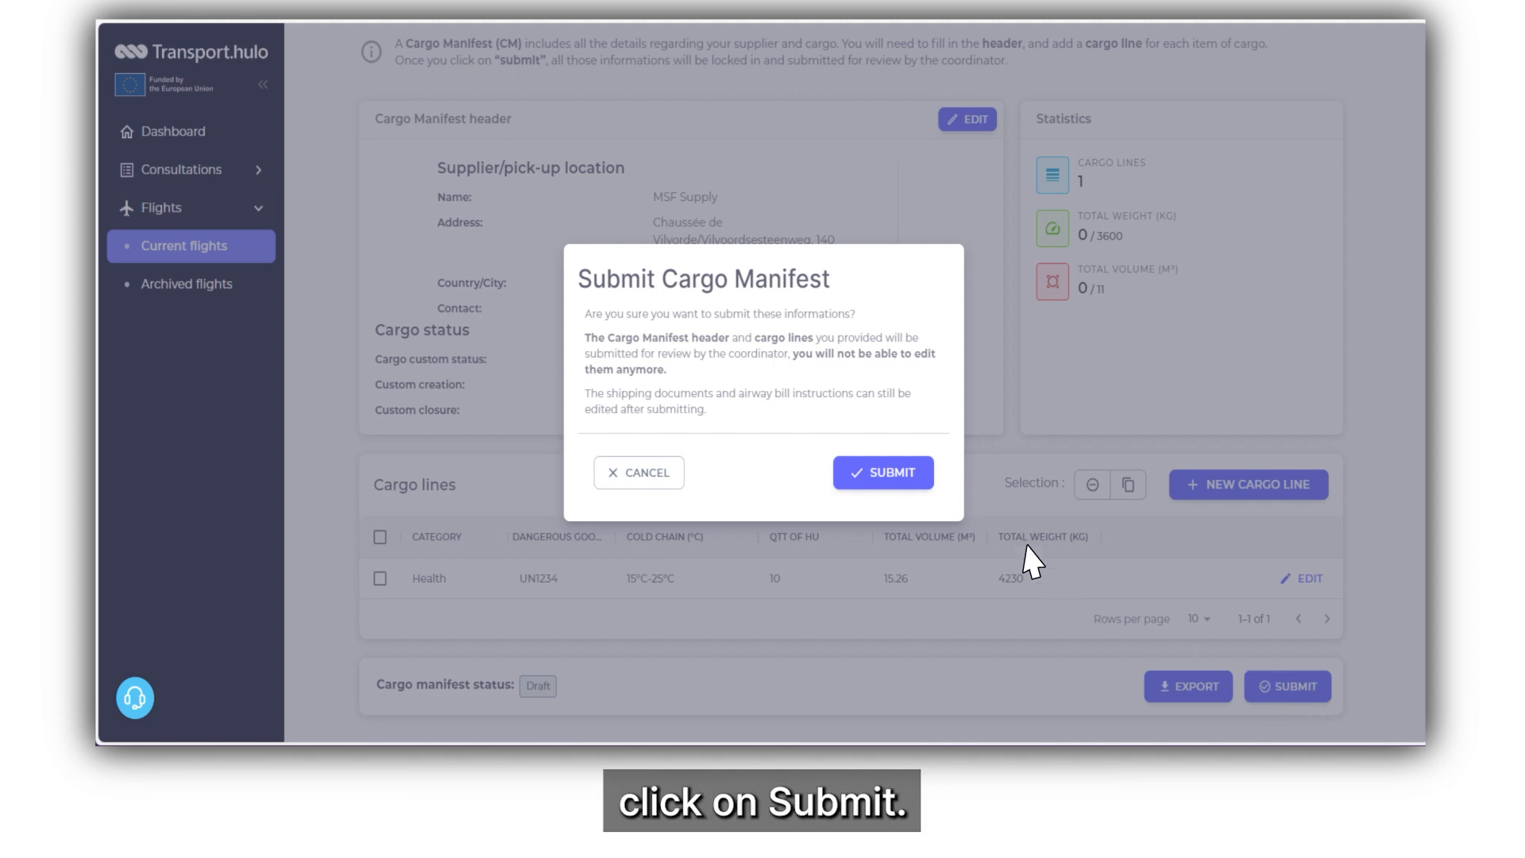
click(891, 475)
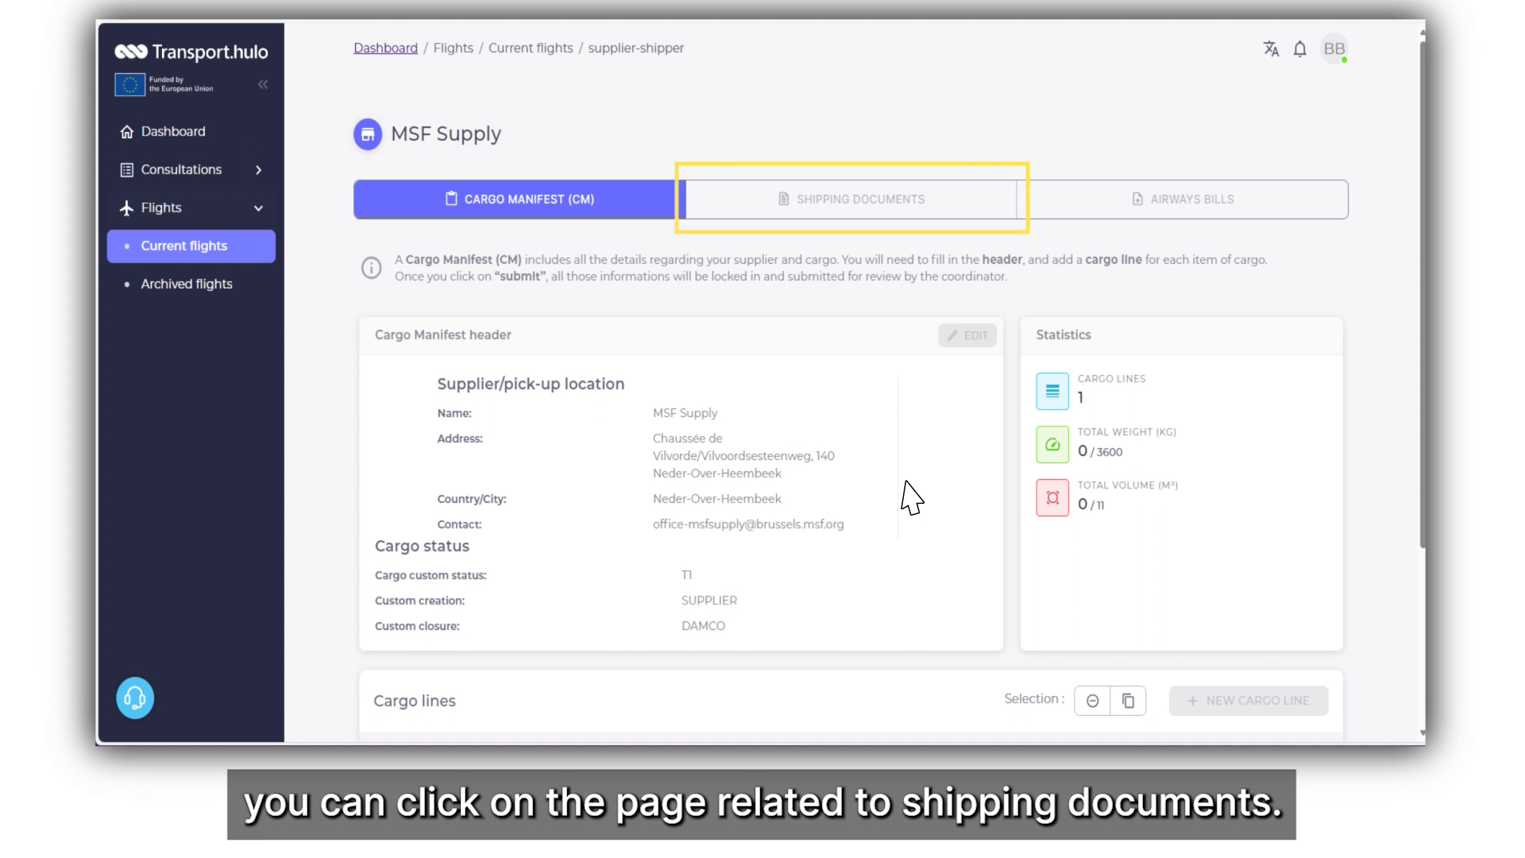
Upload Packing list 1.pdf as a cargo document described as 'Packing List'.
click(899, 213)
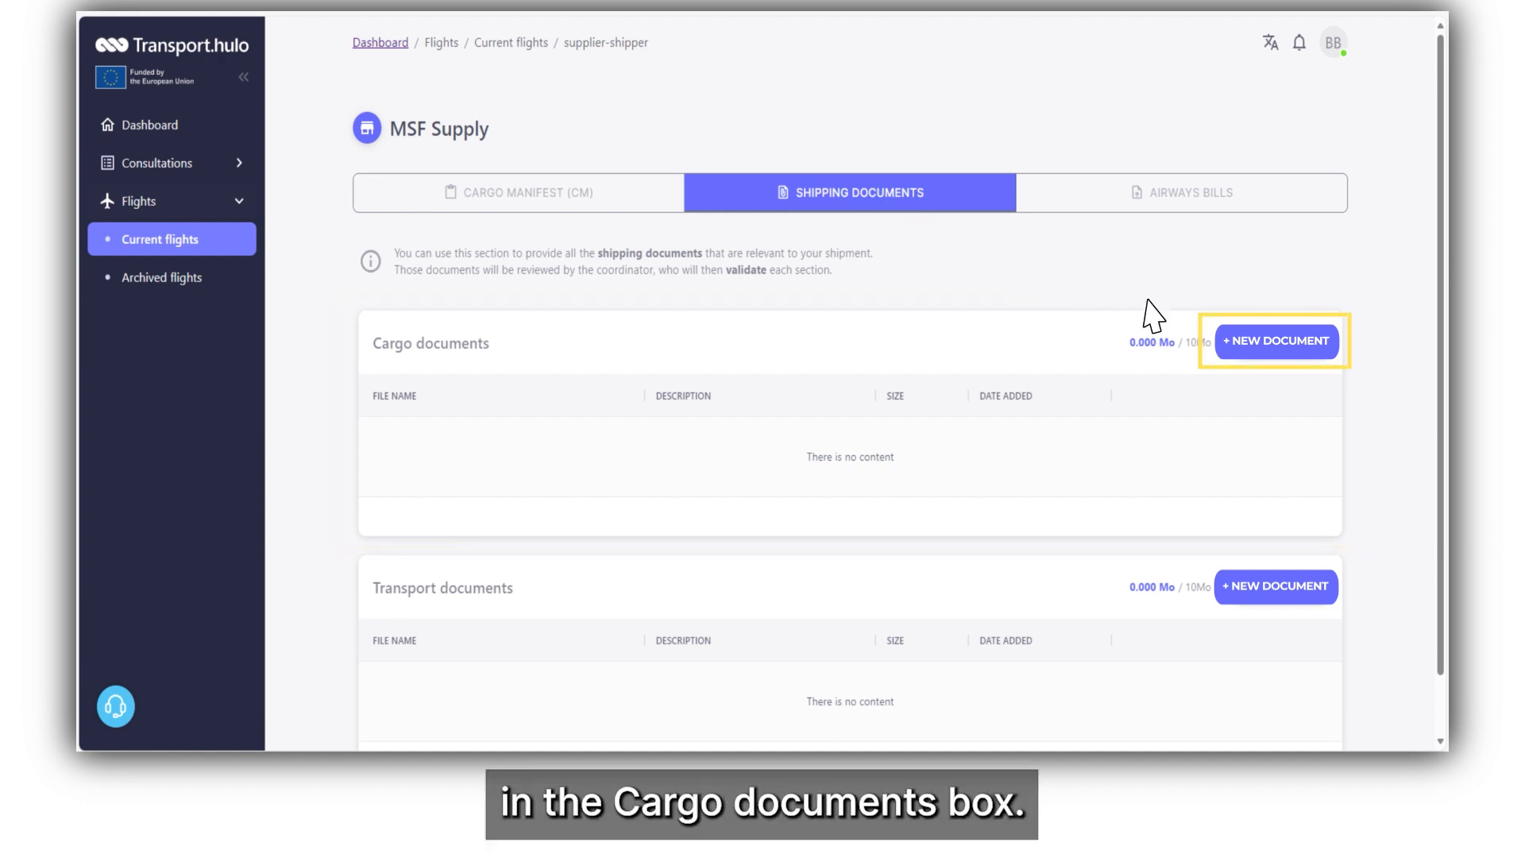
click(1279, 343)
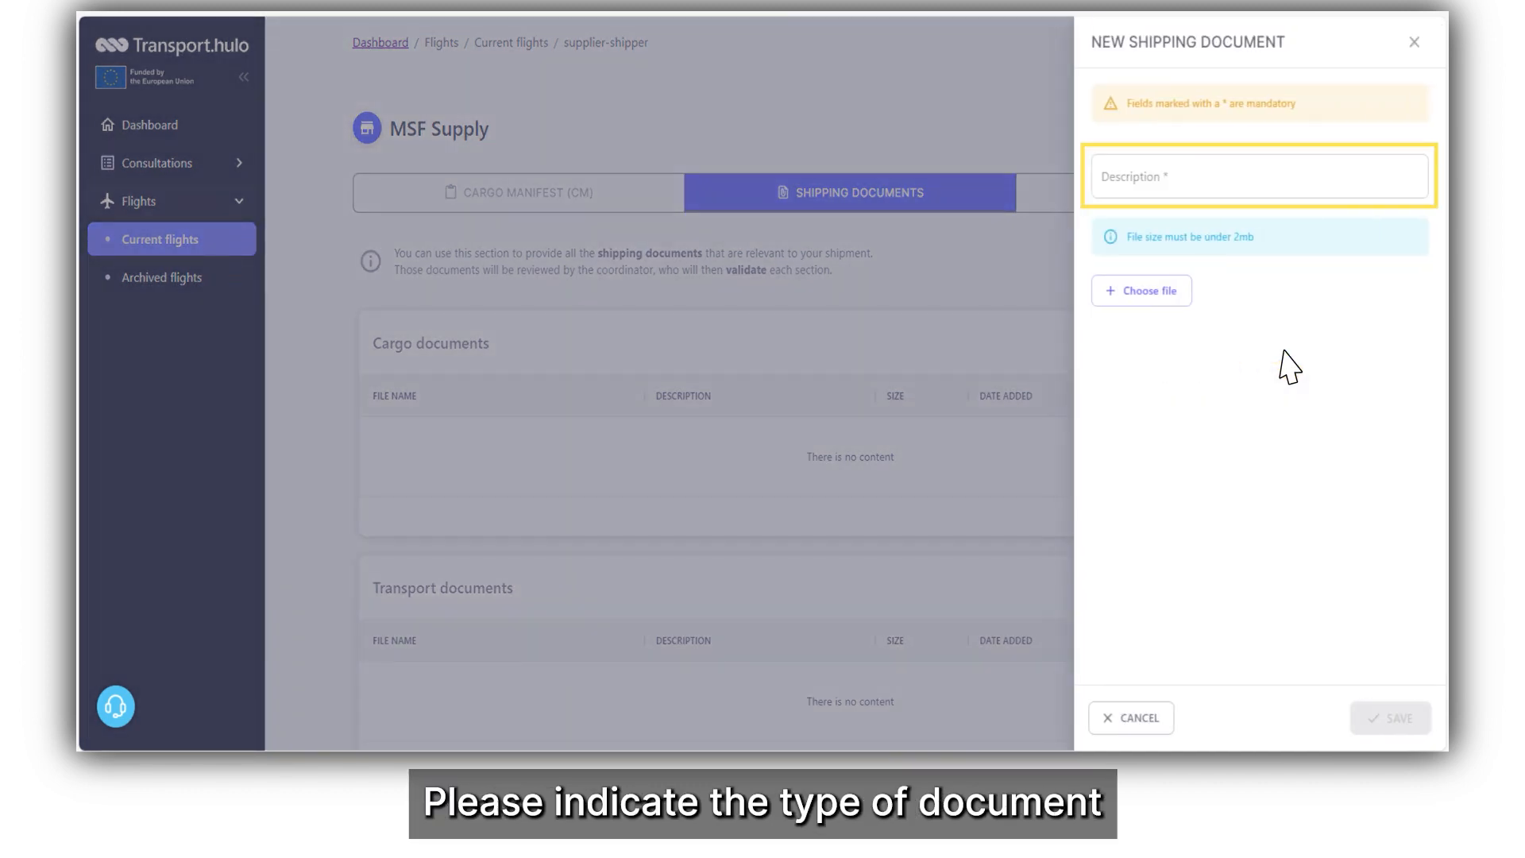
click(1175, 191)
text(Packing List)
click(1164, 302)
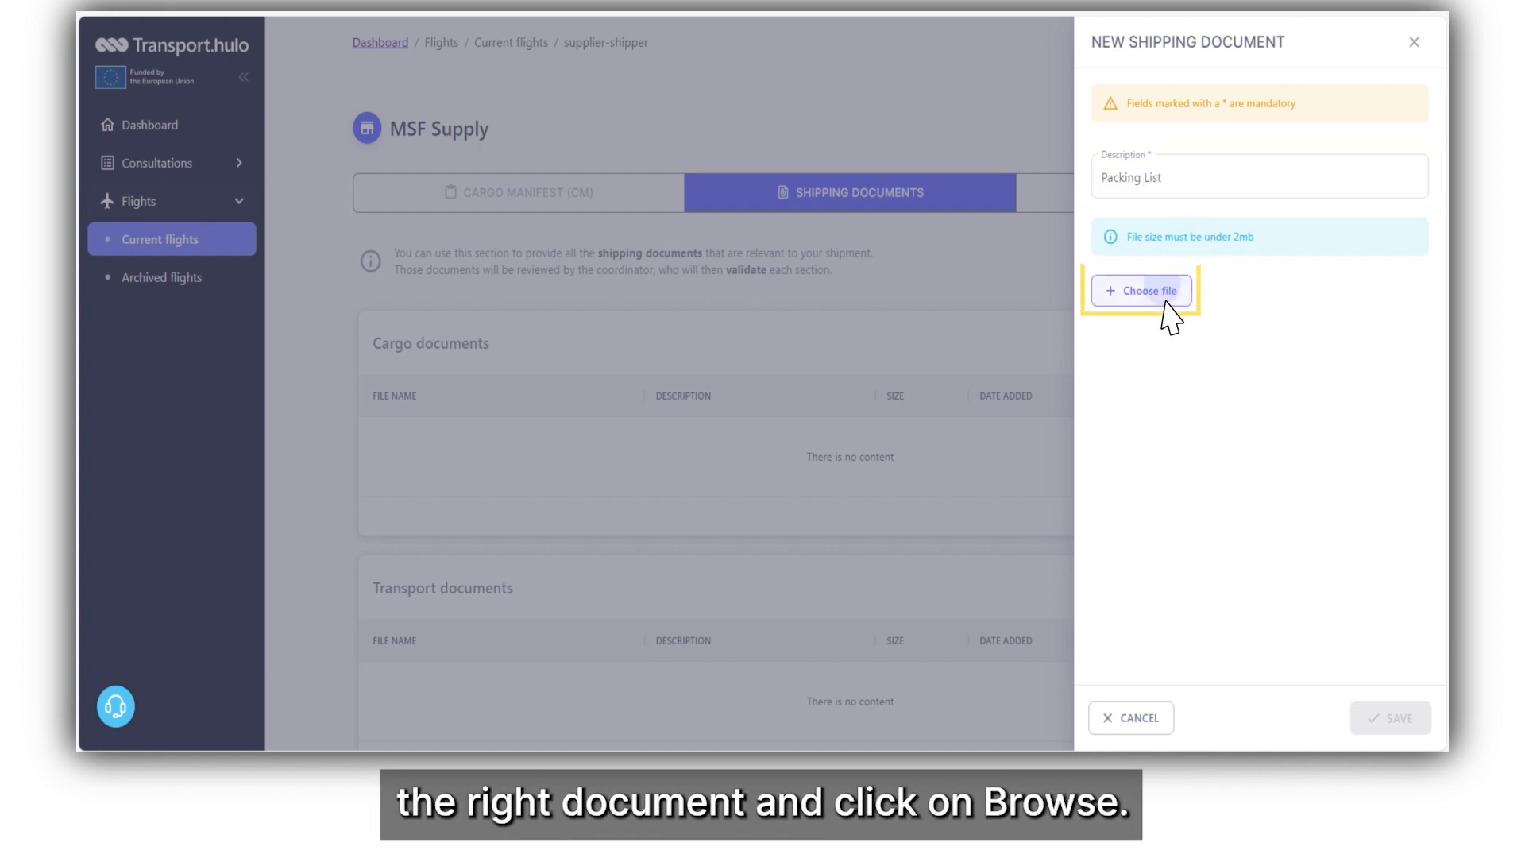
click(389, 197)
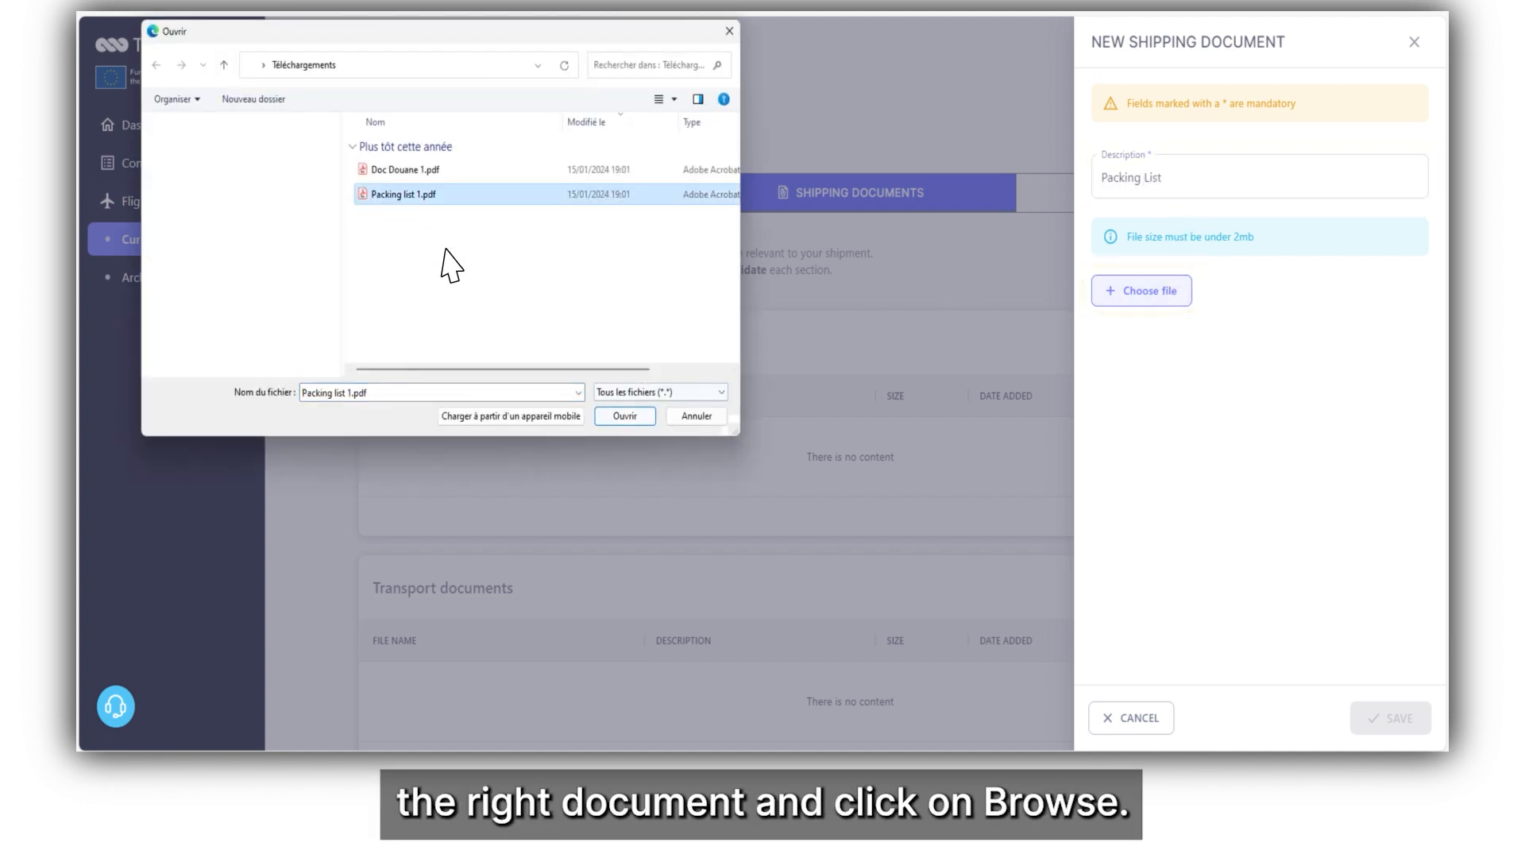
click(640, 419)
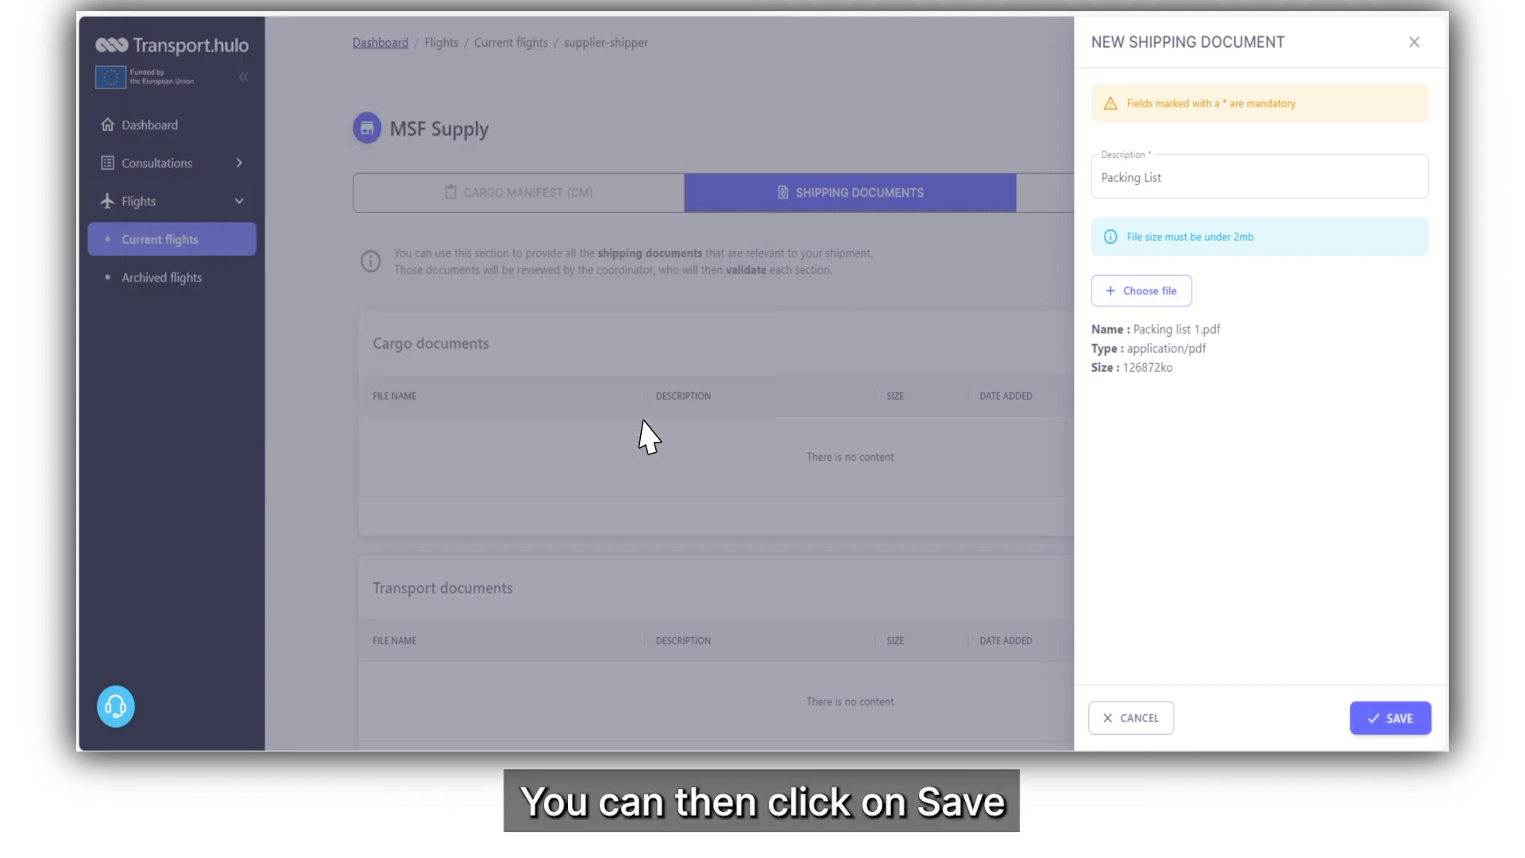
click(1398, 728)
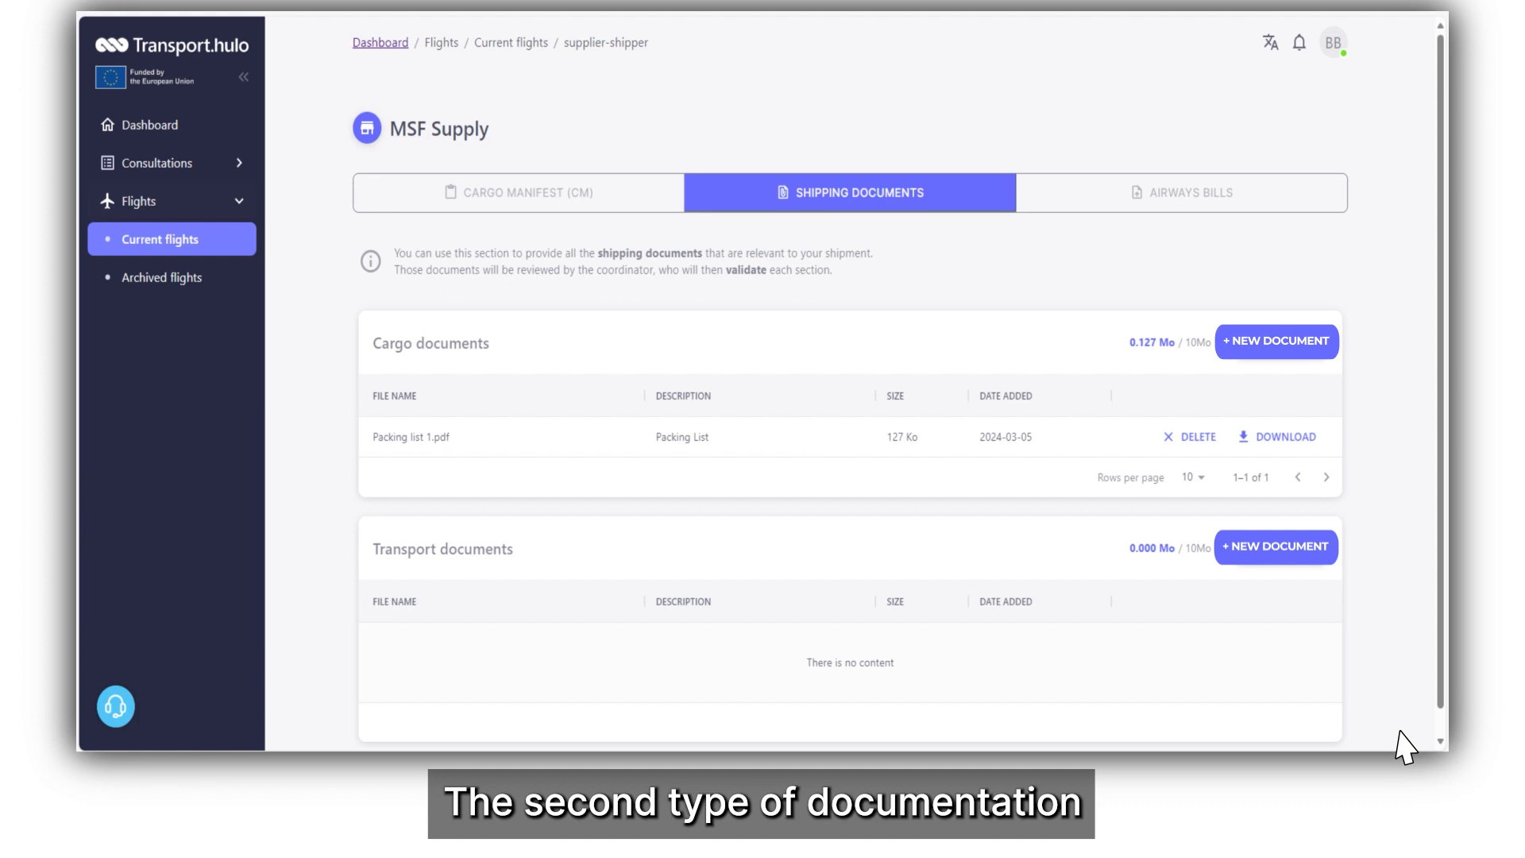
Upload Doc Douane 1.pdf as a transport document described as 'custom documentation'.
scroll(1404, 747, down, 1)
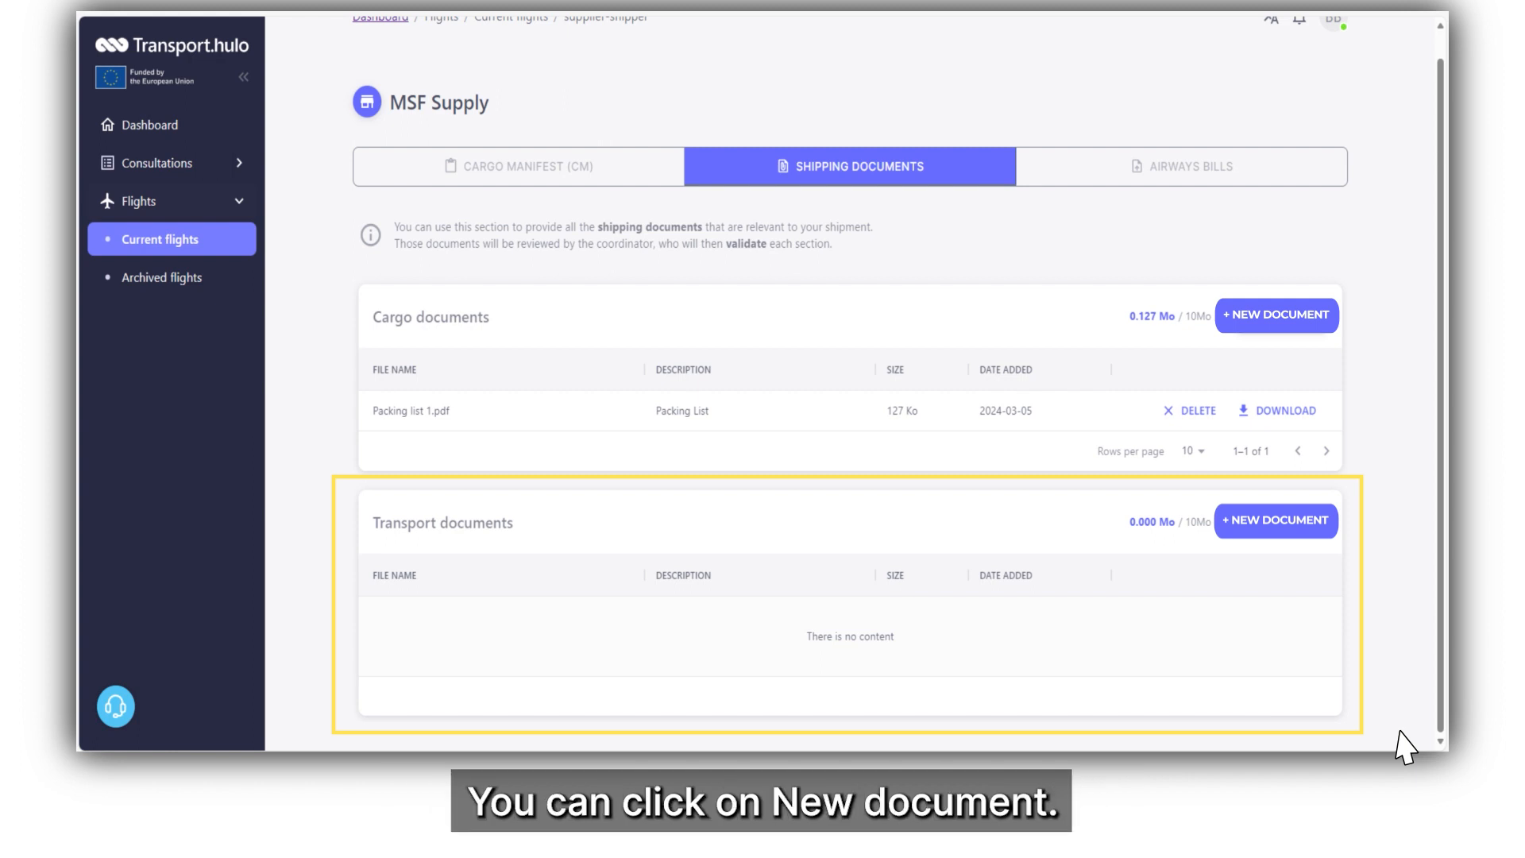
click(1288, 530)
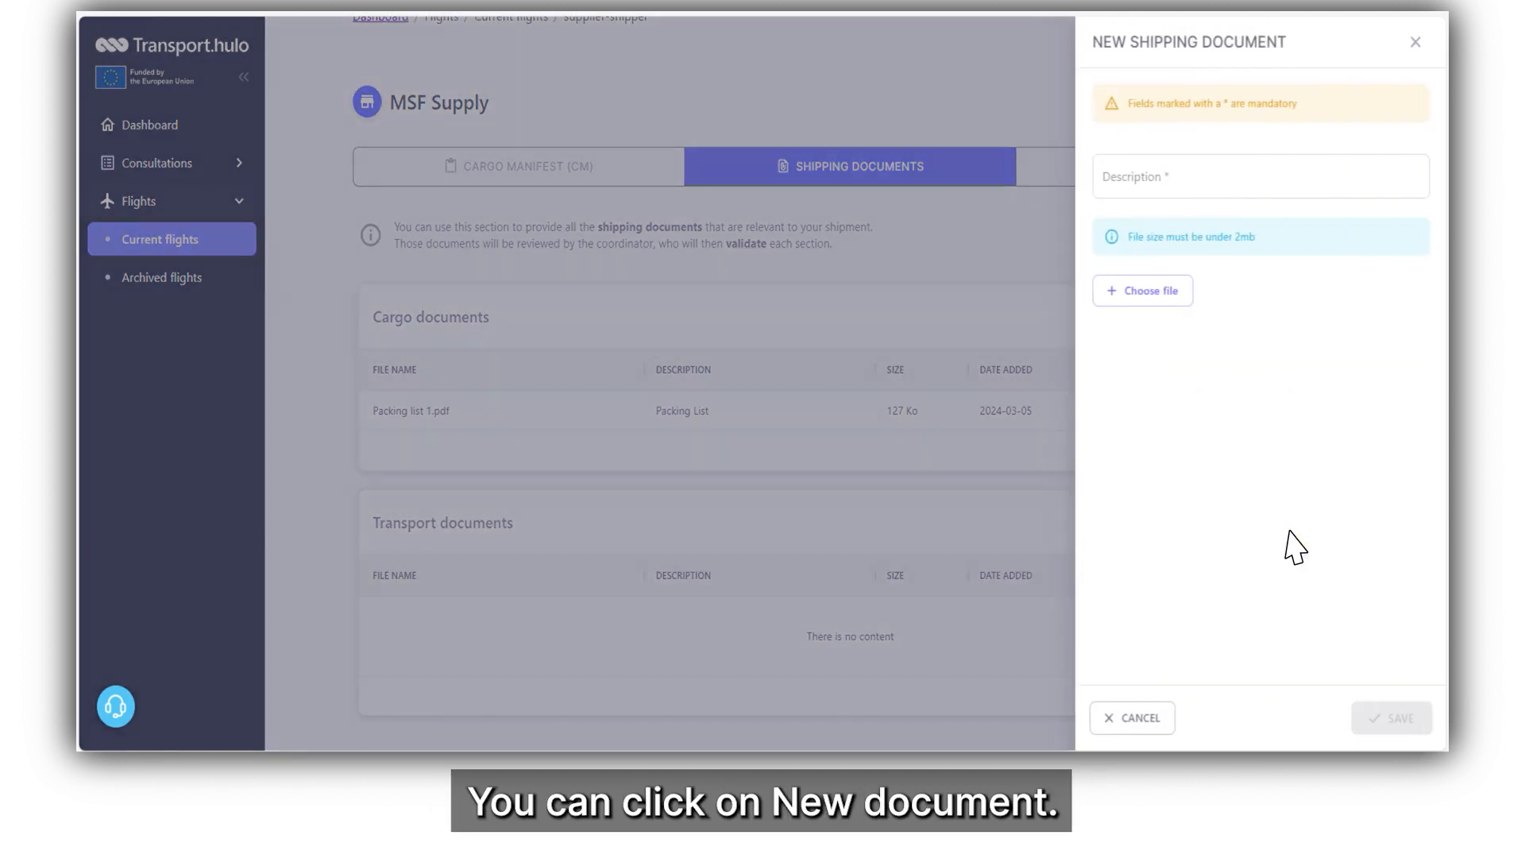
click(1133, 187)
text(custom documentation)
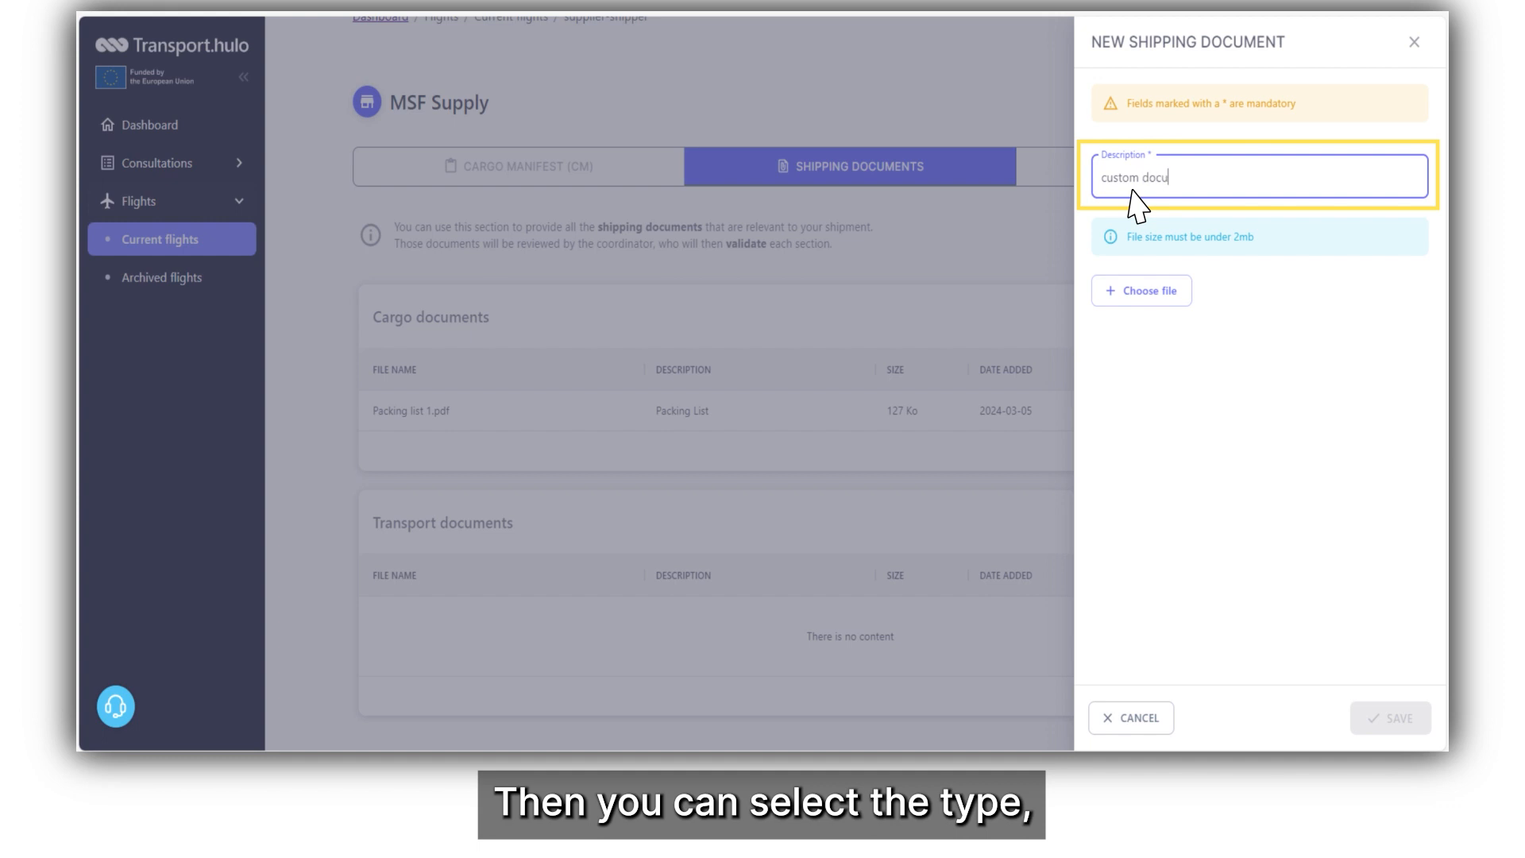
click(1141, 299)
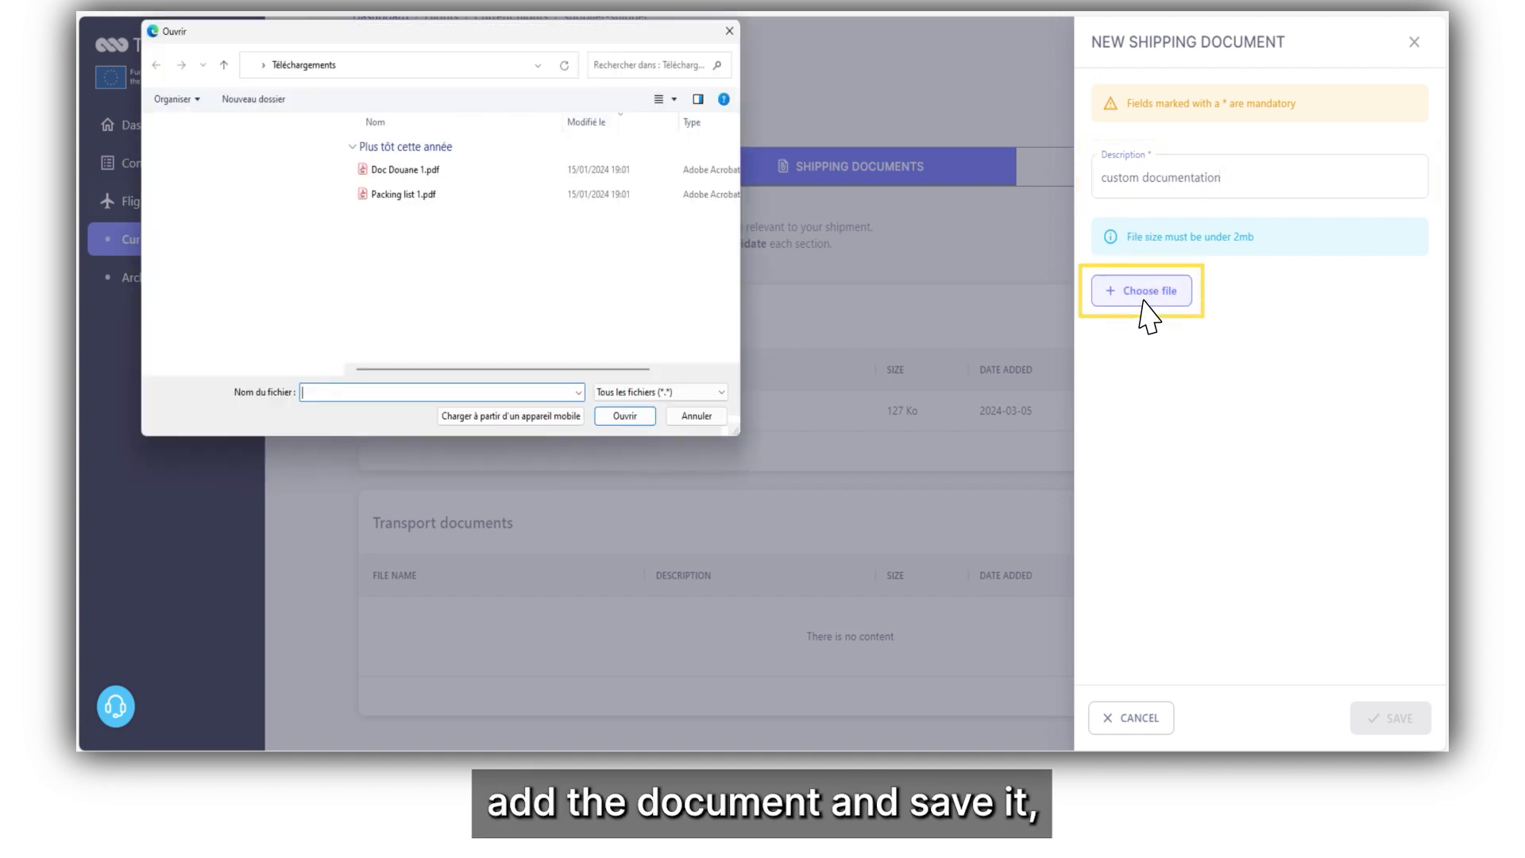
click(402, 171)
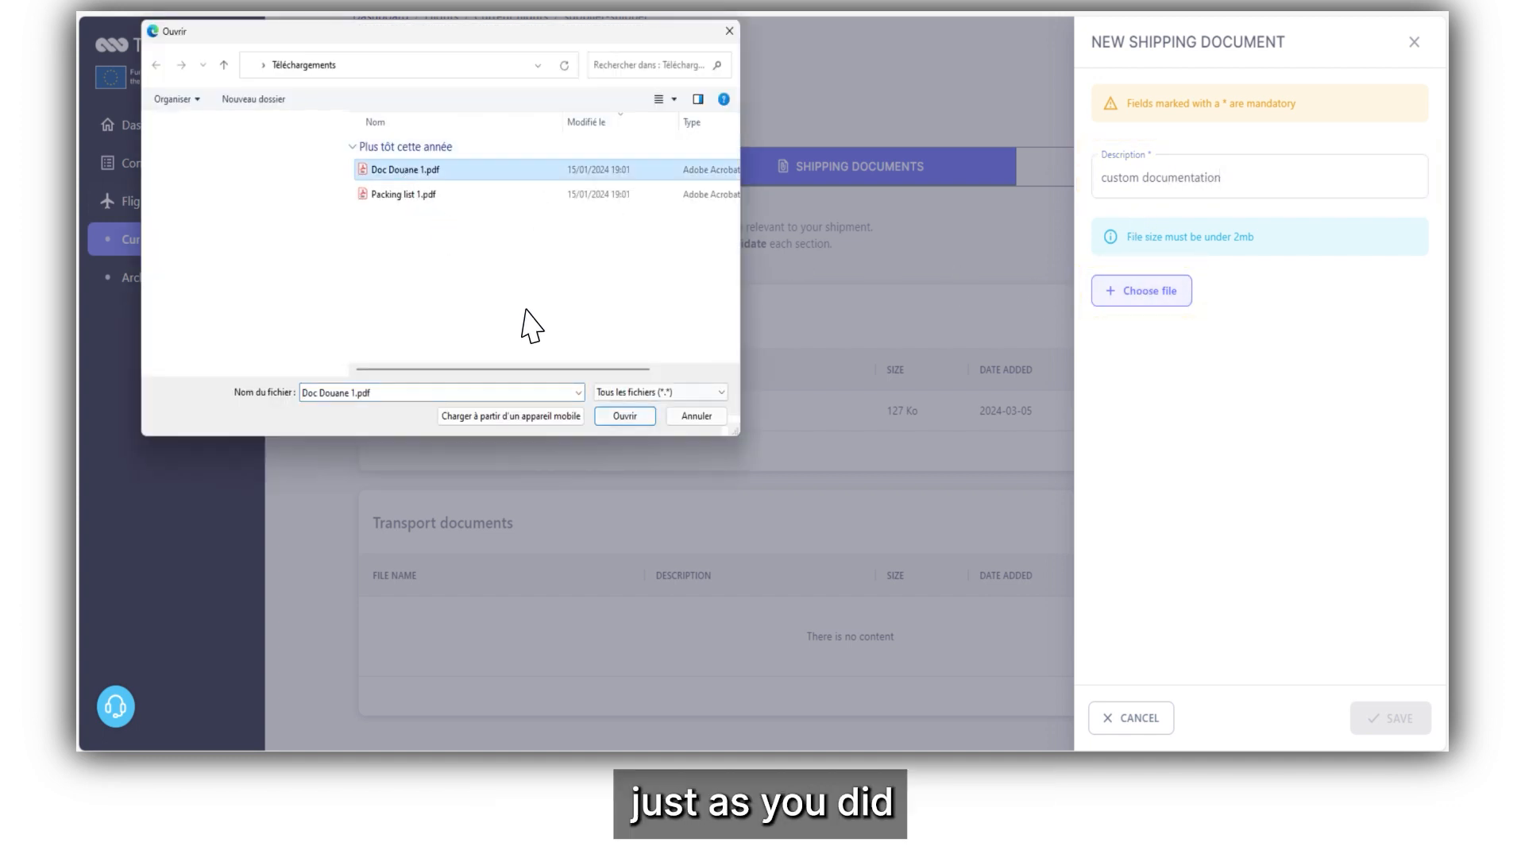
click(624, 418)
click(1392, 719)
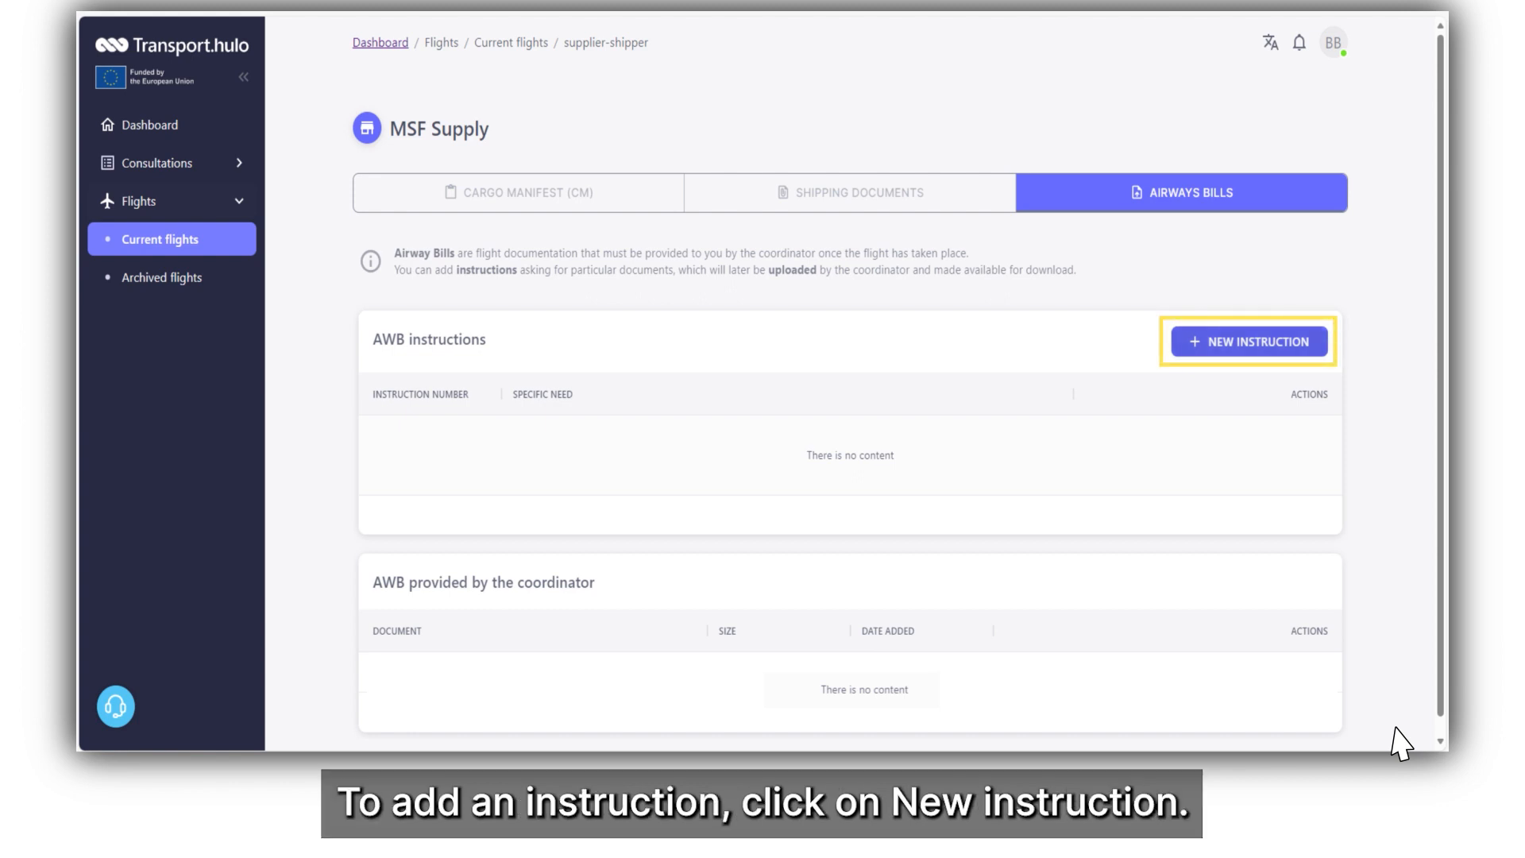
Create a new AWB instruction with shipper info, consignee name 'Consignee Y', address and contact details.
click(1268, 352)
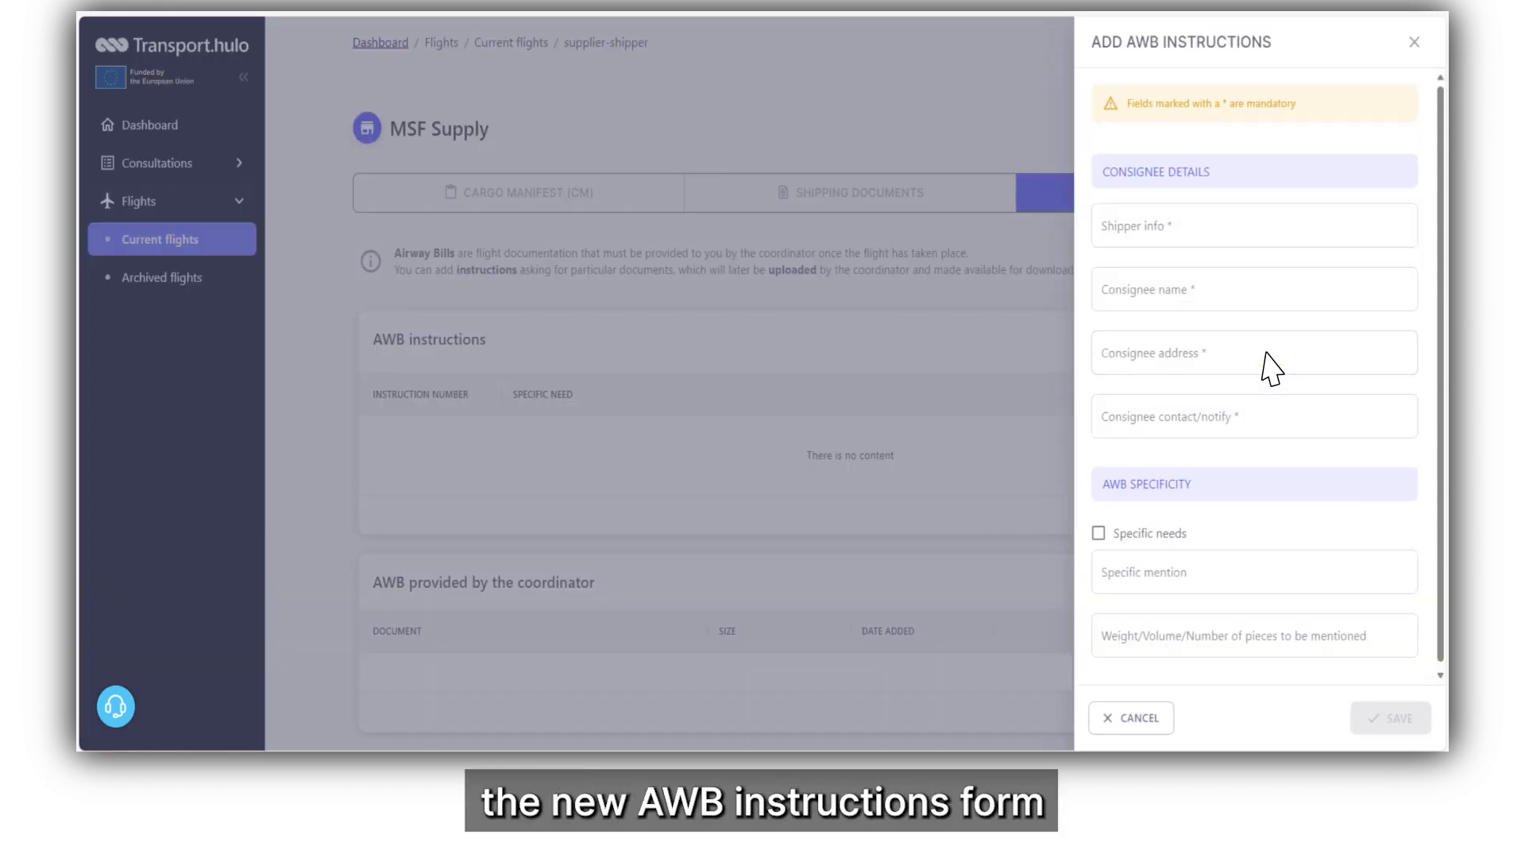
click(1167, 231)
text(Shipper X 11,xxx street, City, Country)
click(1183, 296)
text(Consignee Y)
click(1171, 358)
text(22, xxx street, City, Country)
click(1170, 431)
text(Notify: John Smith Head of operations Address: 55 xxx street, City, Country Telephone : 00 11 22 33 44 Email : john.smith@example.org)
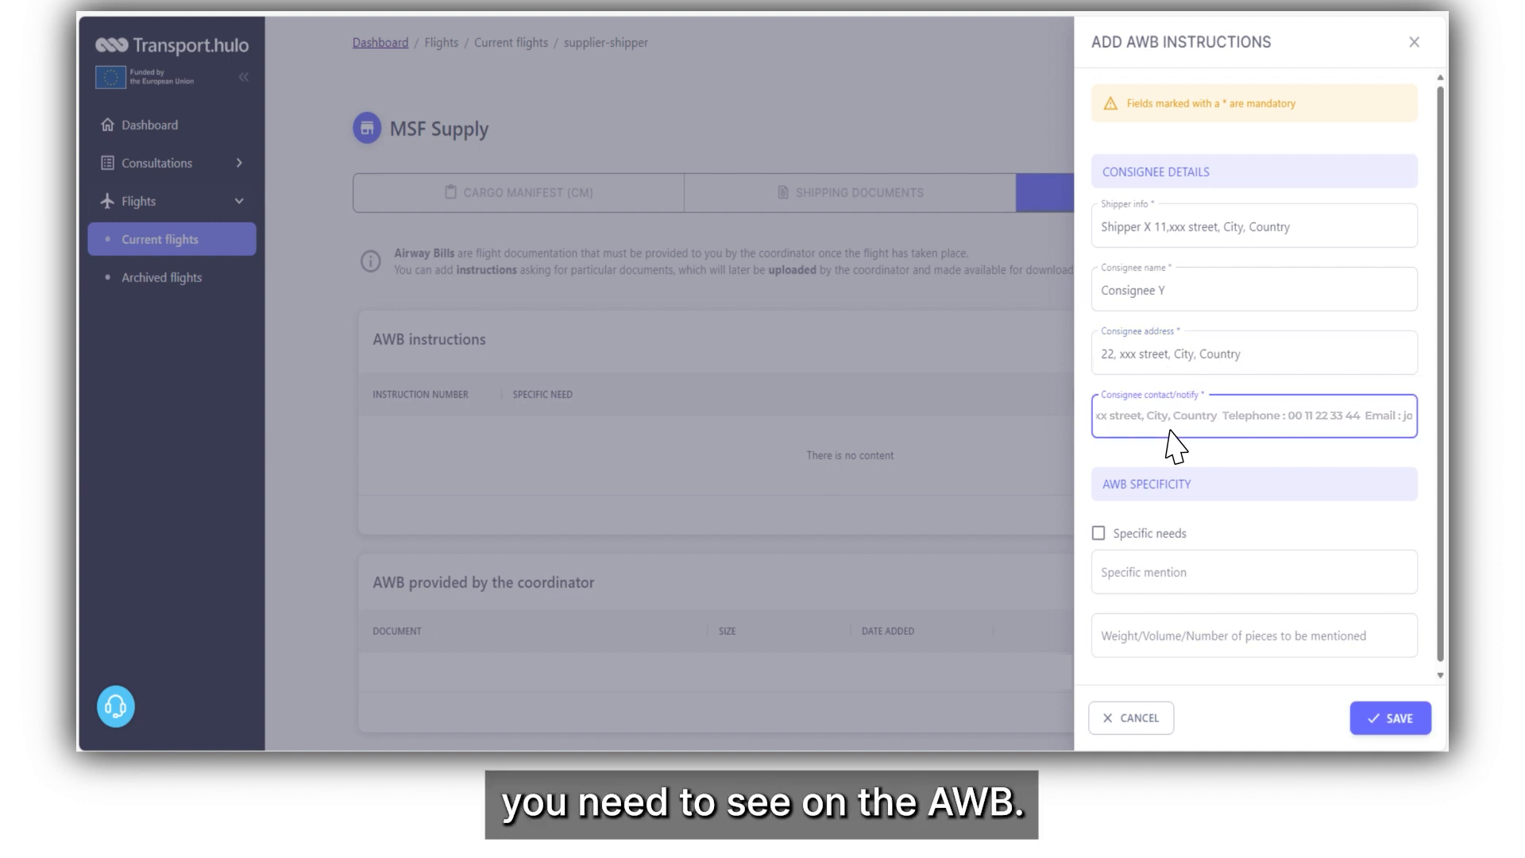
Add specific needs (dangerous goods, palletized cargo) and the 10-pallet weight/volume mention, then save.
click(1098, 533)
click(1151, 583)
text(Dangerous Goods as per shipper's declaration  Cargo is already palletized  Import custom number as per custom authorities instructions  Temperature 15/25)
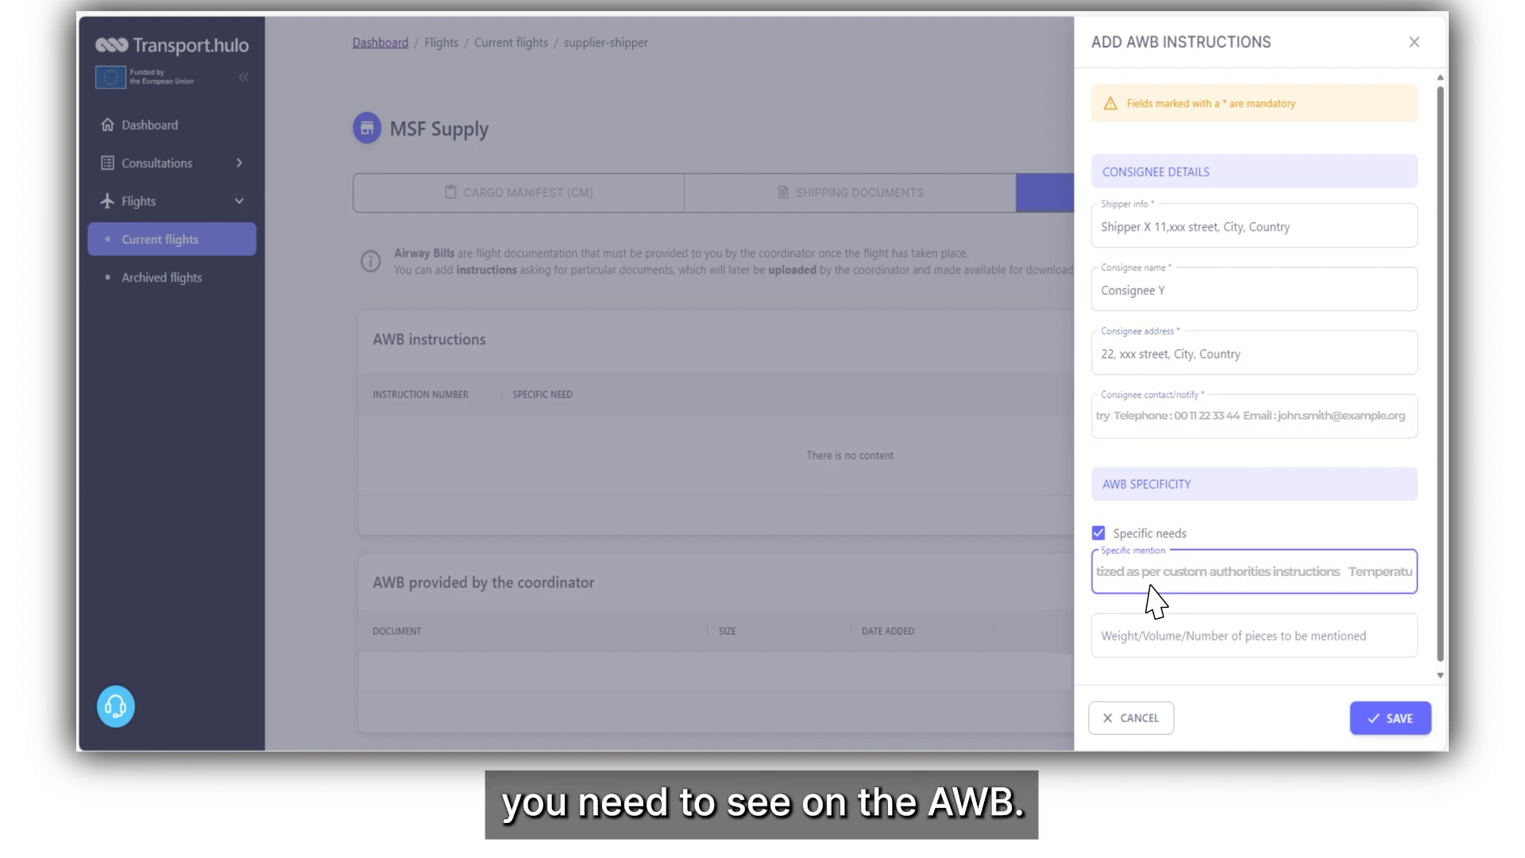
click(1175, 647)
text(10 pallets of pharmaceuticals  Pallets dimensions: Length: 120cm  Width: 100cm  Height: 159cm  Volume: 1.5 m3  Weight: 423.08kg)
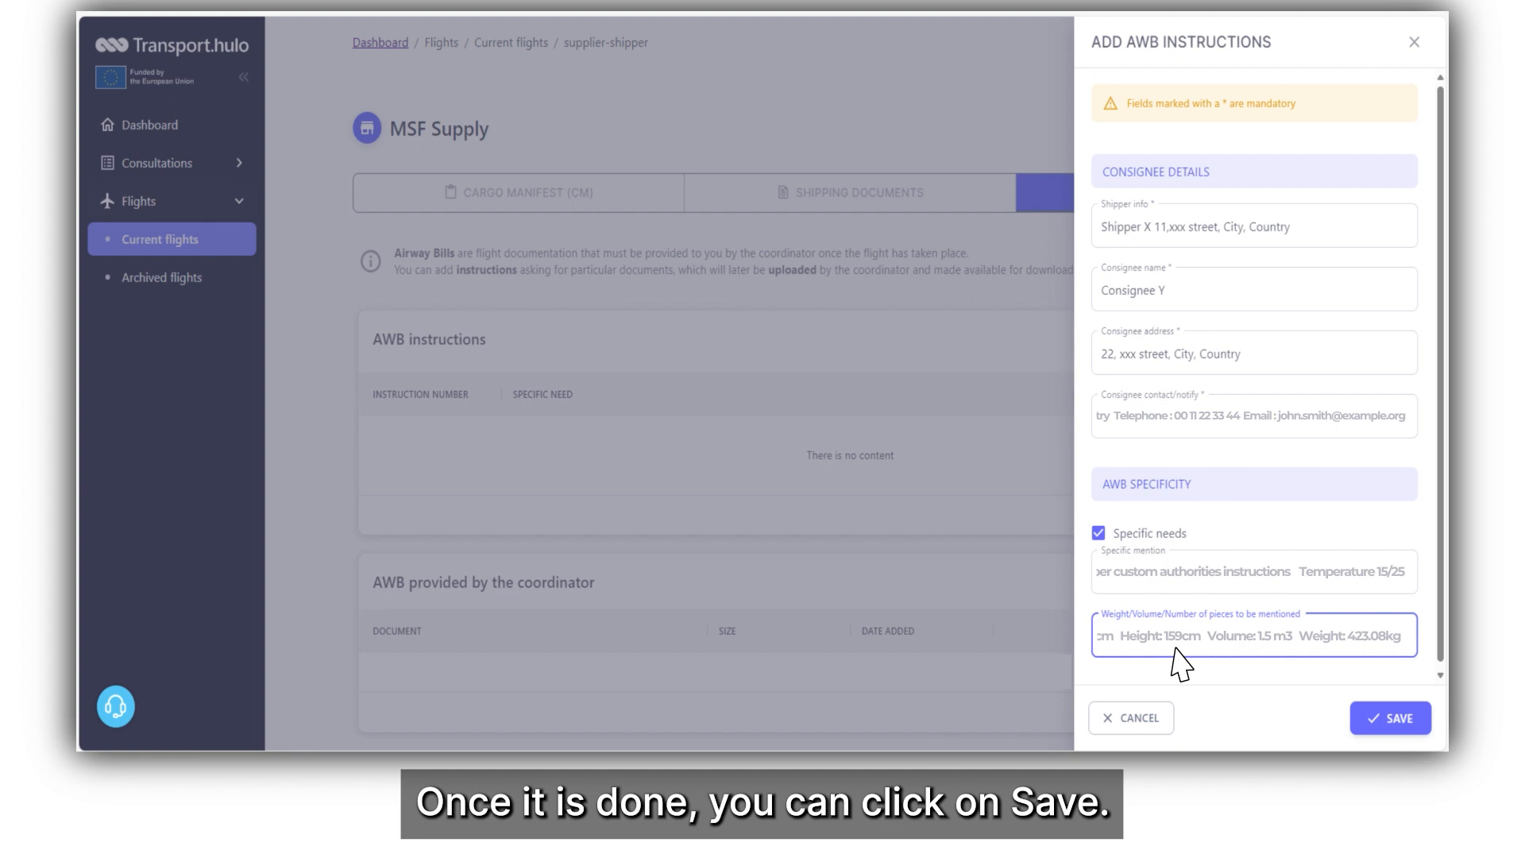
click(1392, 721)
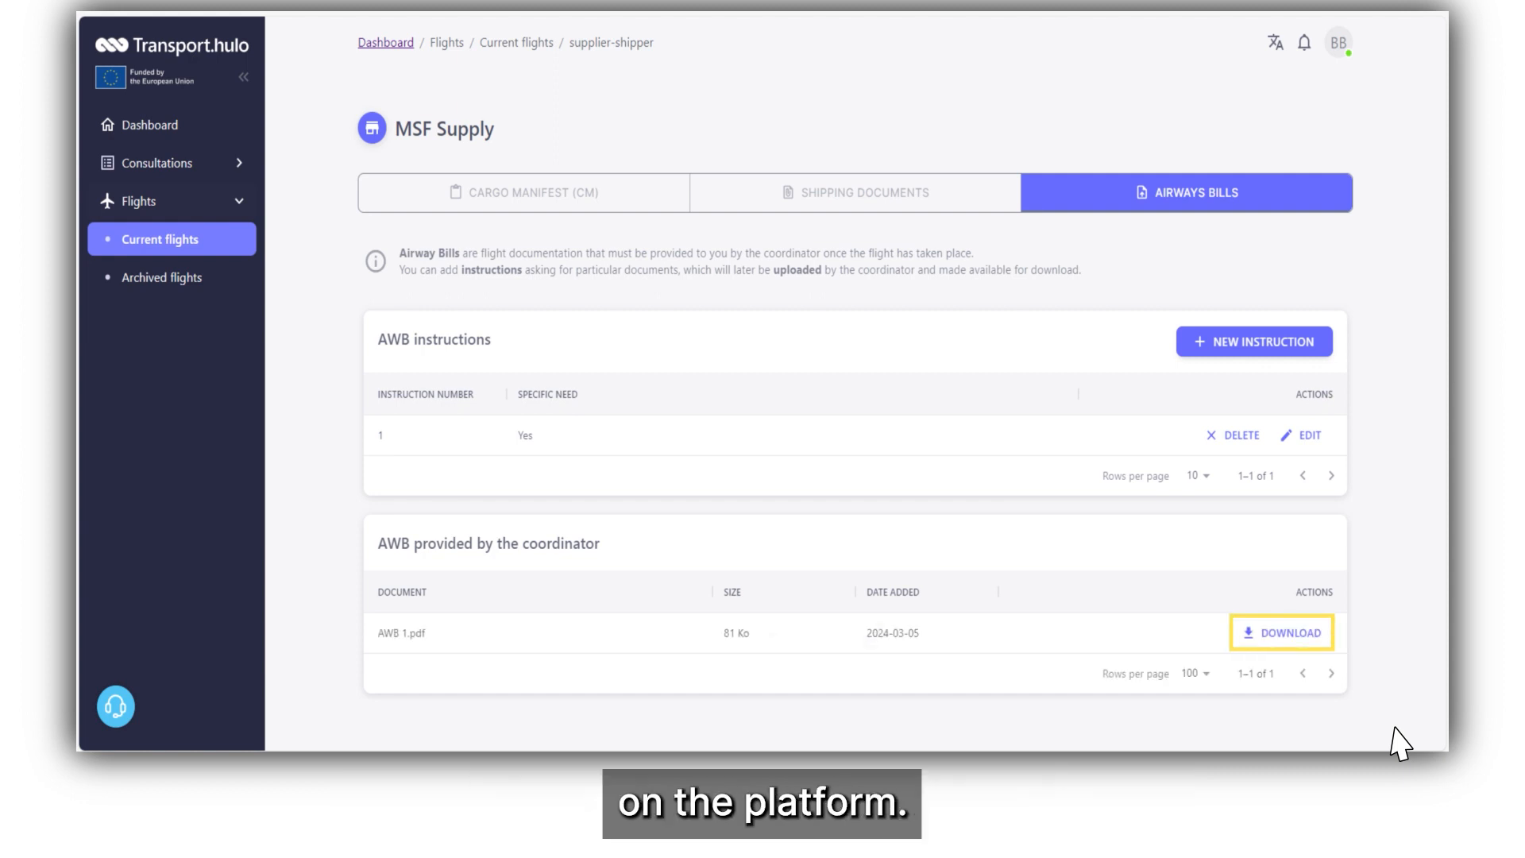
Download AWB 1.pdf and open the downloaded file.
click(1289, 644)
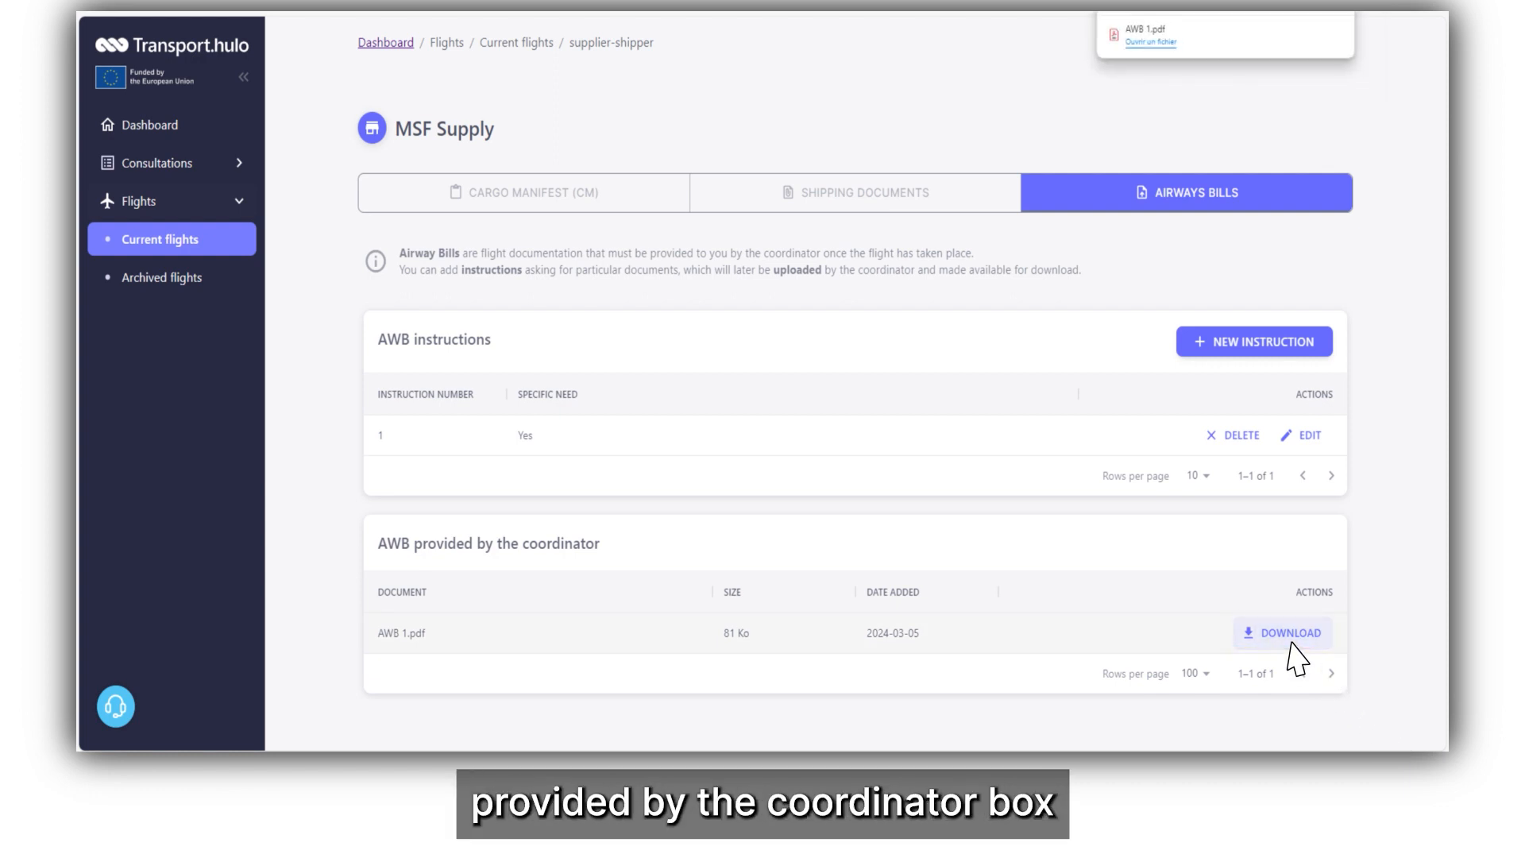
click(1151, 43)
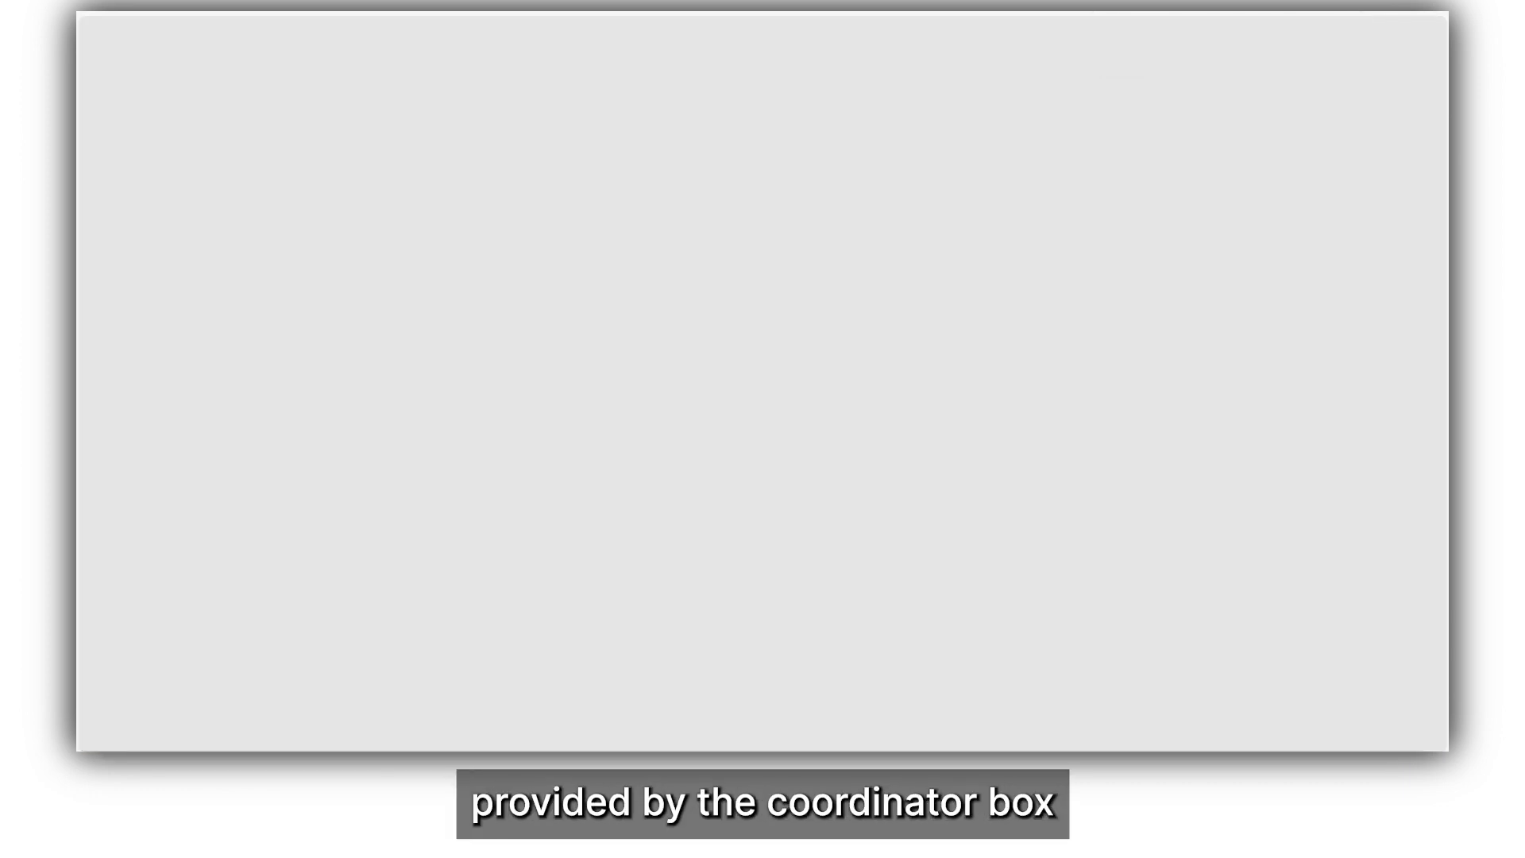